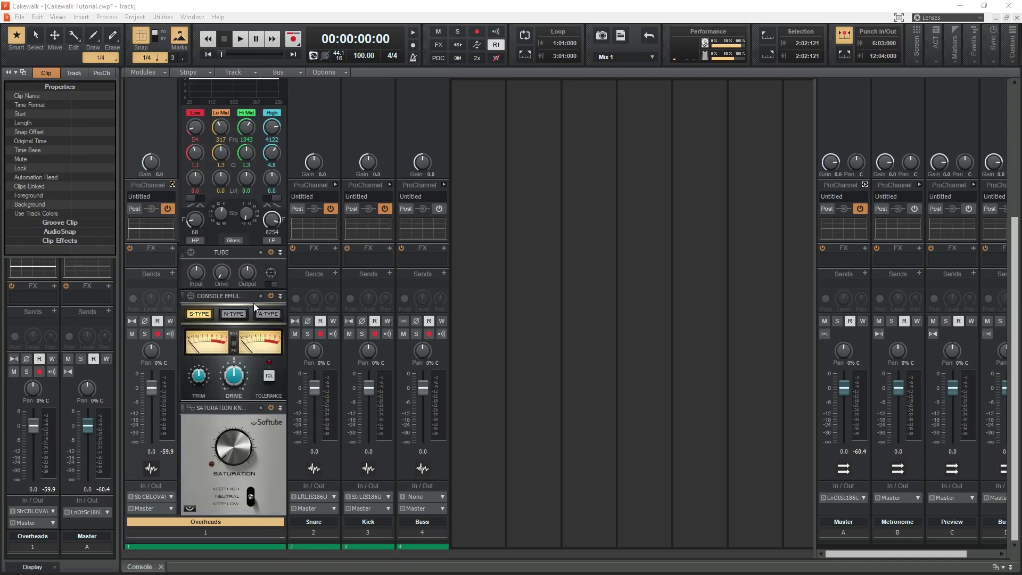
scroll(271, 400, up, 3)
Step: Insert an FX Chain module on the Overheads ProChannel and open its effect list
right_click(215, 158)
mouse_move(238, 168)
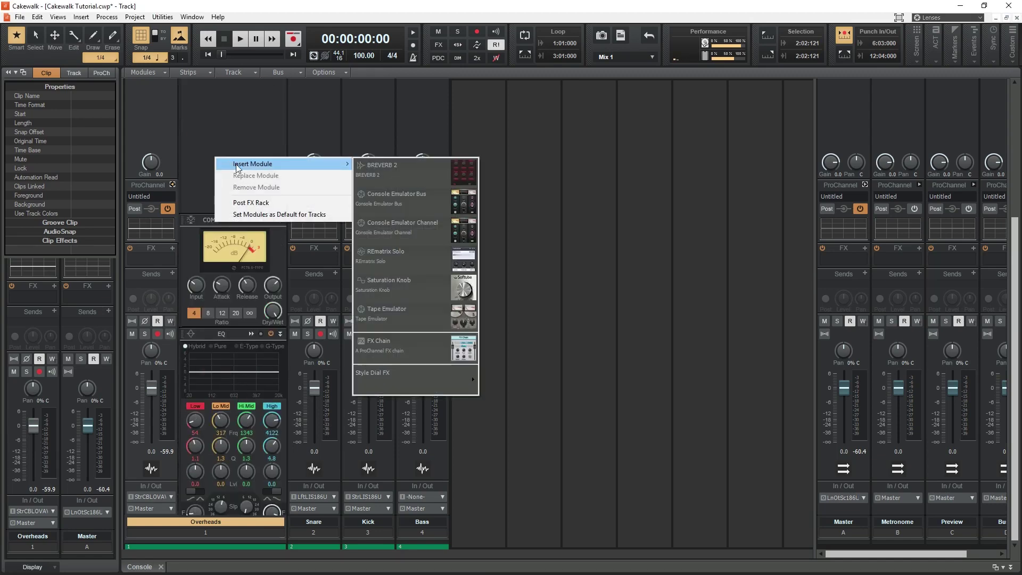
click(407, 349)
scroll(234, 373, down, 6)
click(280, 434)
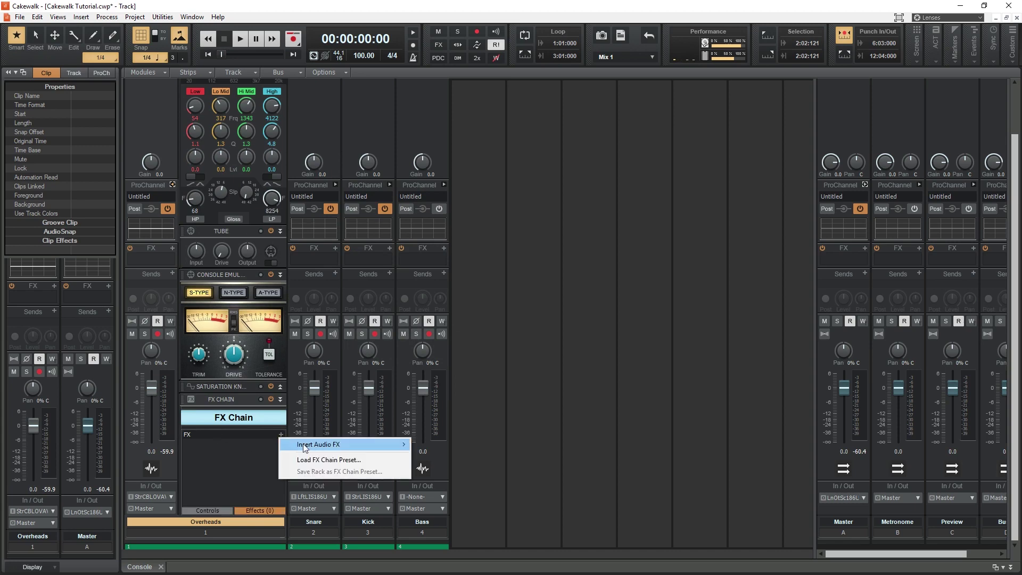
mouse_move(306, 445)
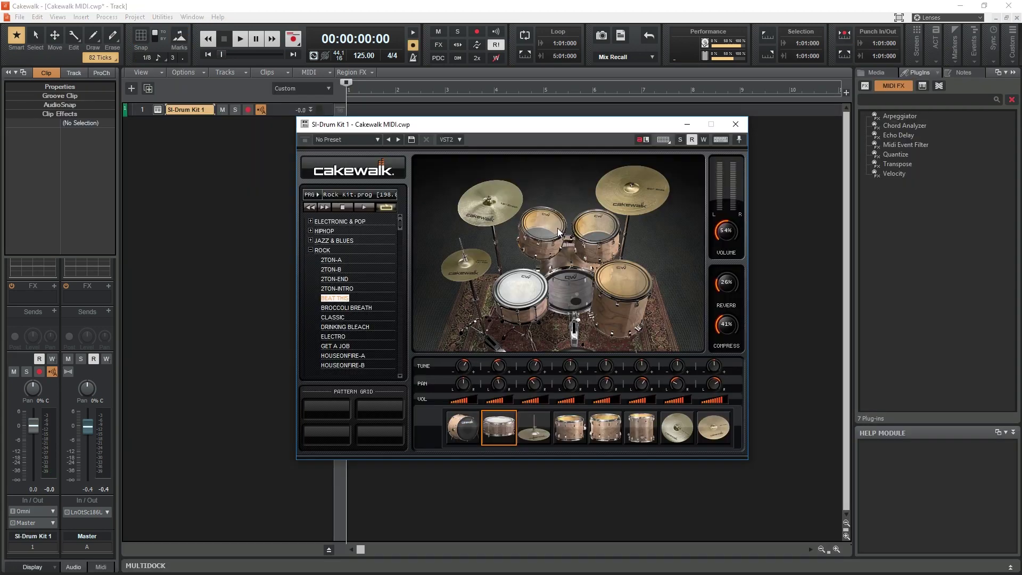
Step: Audition the rack tom, then draw five bass notes and lengthen the final A3
click(557, 227)
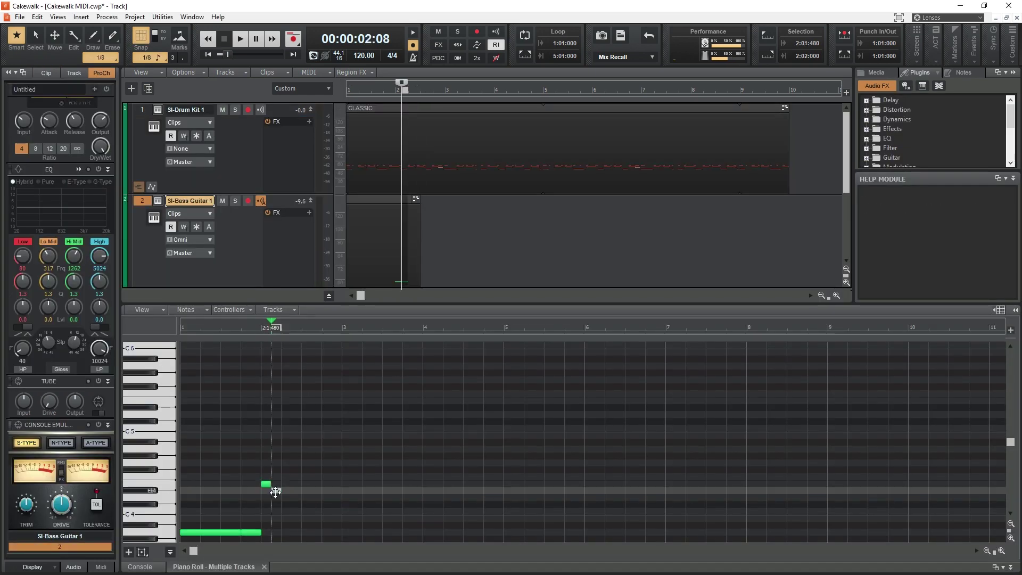
click(276, 498)
click(291, 518)
click(311, 504)
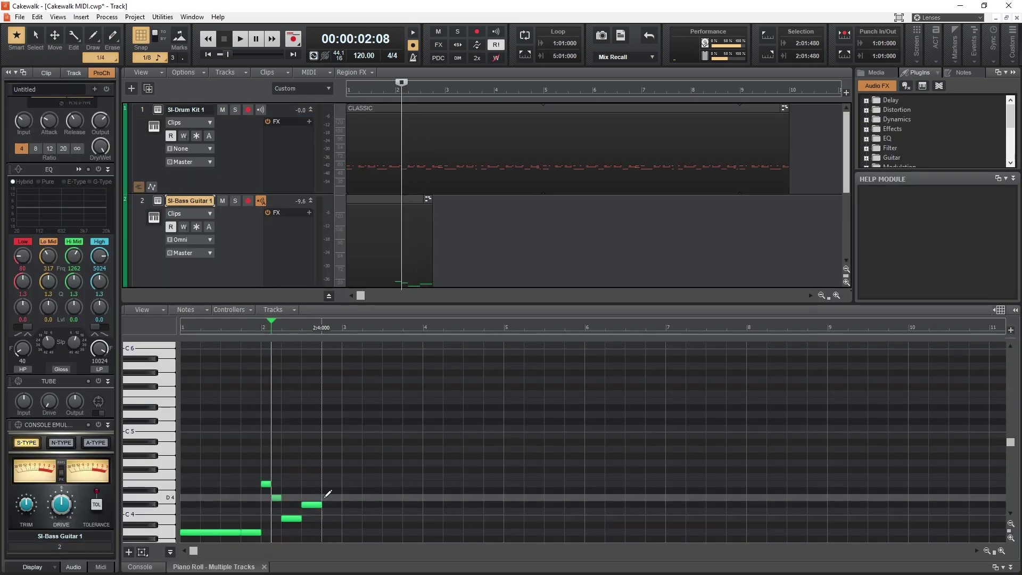
click(332, 498)
click(351, 531)
drag(360, 531, 422, 531)
Step: Shorten the first bass note to a quarter and add four more notes, ending on E4
drag(260, 532, 200, 532)
click(210, 484)
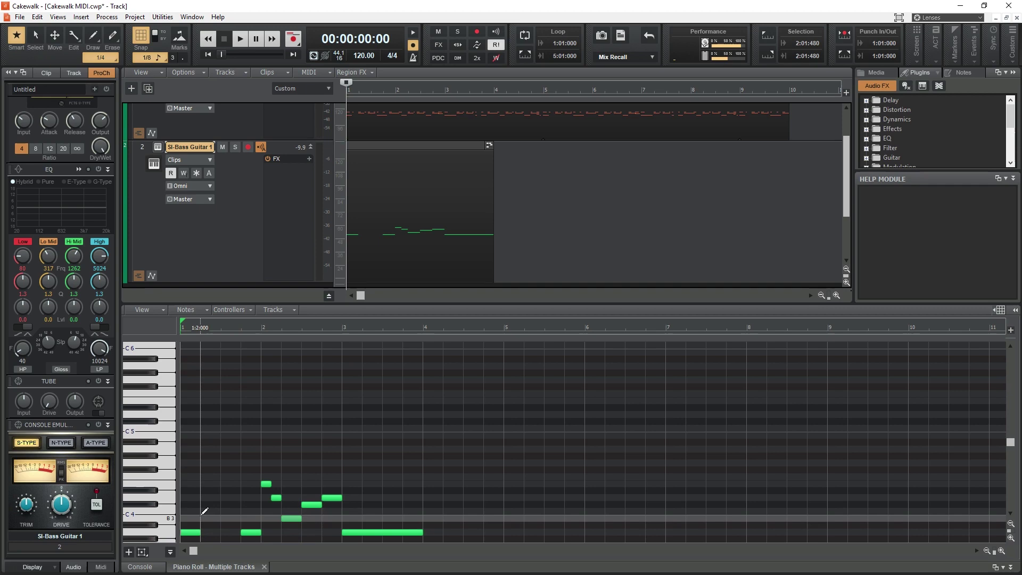
click(231, 498)
click(251, 532)
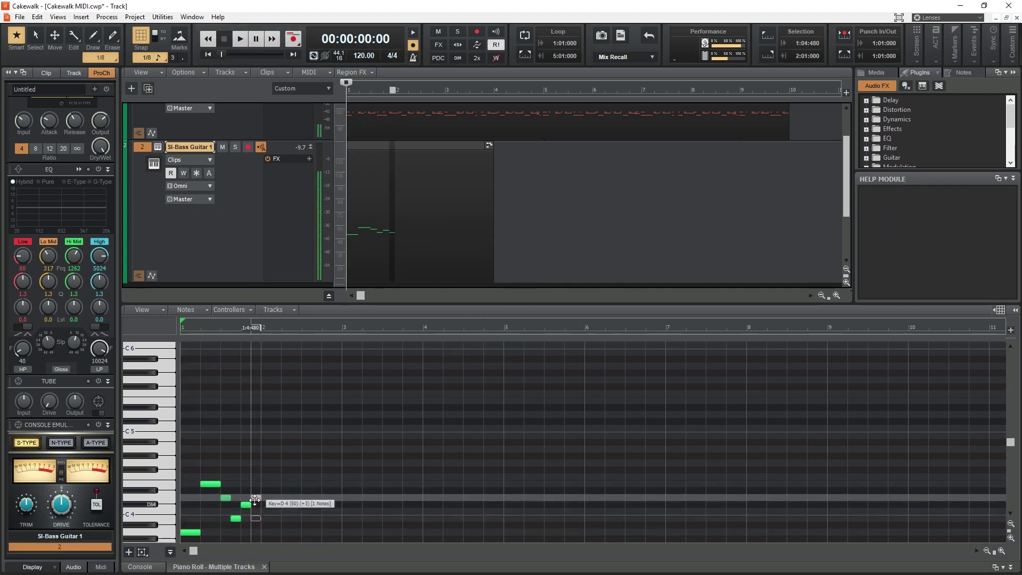
click(261, 484)
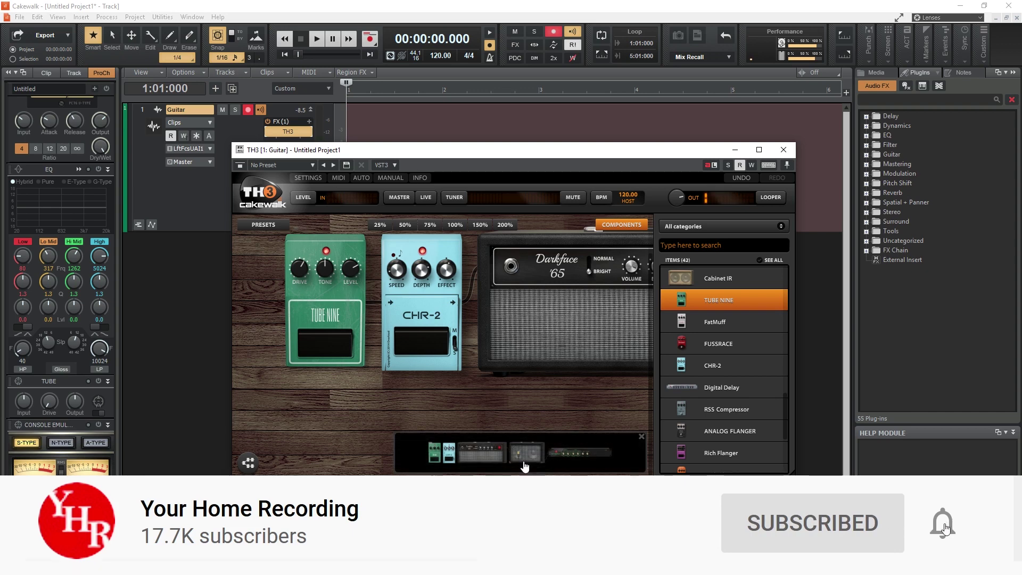
Step: Zoom out TH3 to show the full pedal, amp and cabinet rig
click(521, 455)
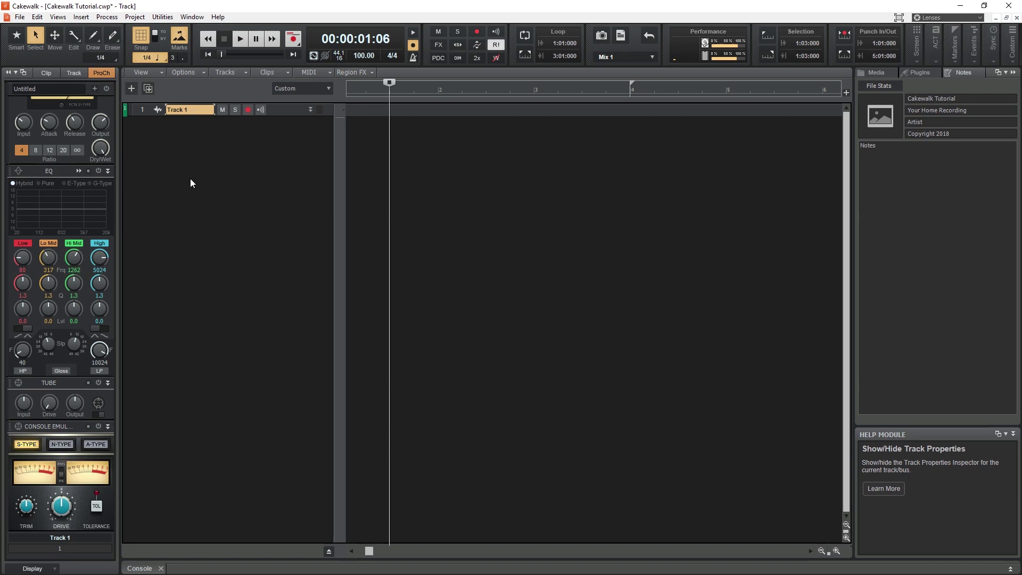
Step: Insert two more audio tracks from the track pane's Insert Audio Track option
right_click(190, 183)
click(210, 204)
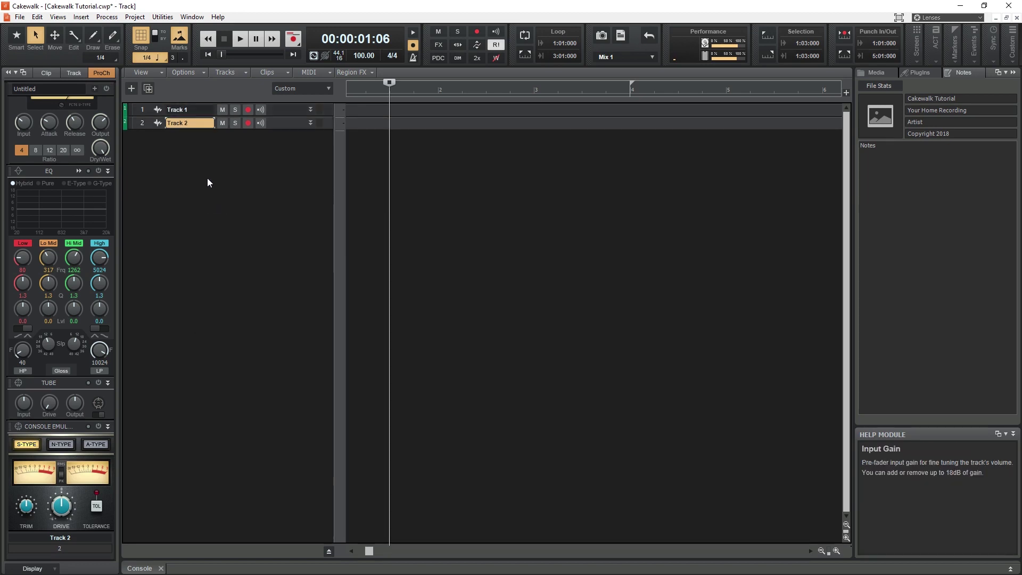
right_click(208, 182)
click(222, 201)
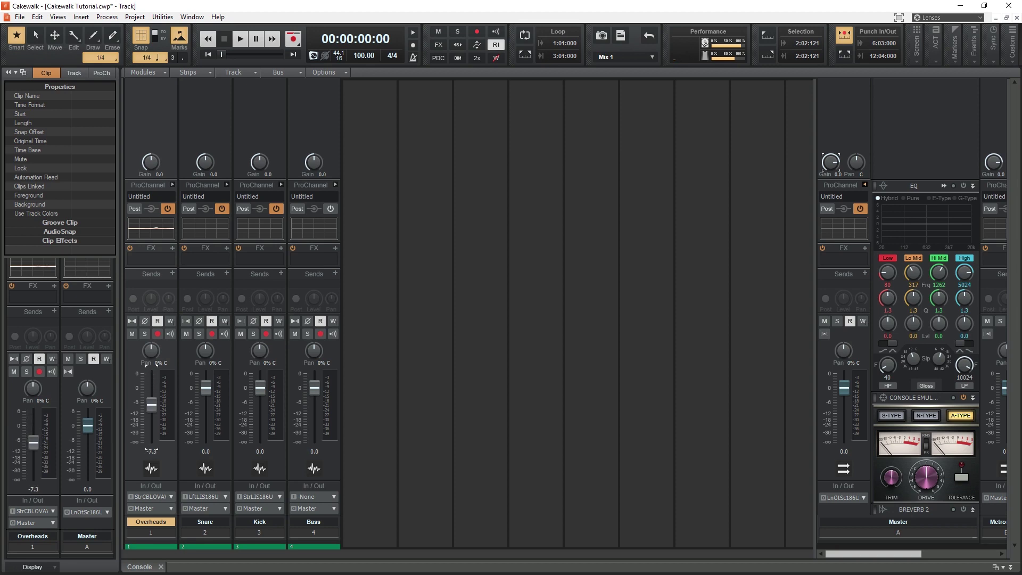
Step: Reset the Overheads fader to 0 dB, set Release to 351 ms, EQ band 1 to Peak/Dip, reverb to -12 dB
double_click(149, 406)
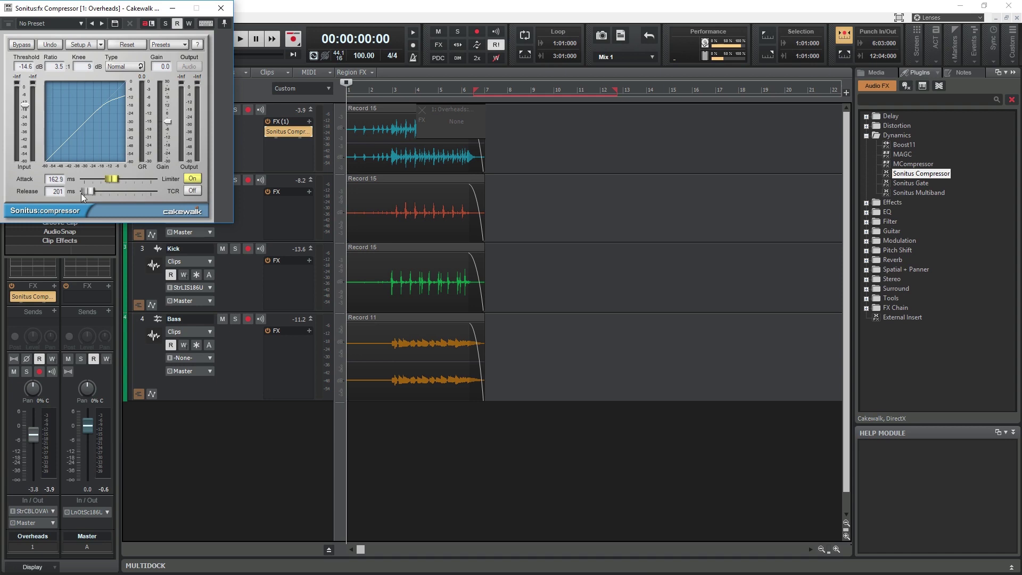
drag(88, 192, 91, 192)
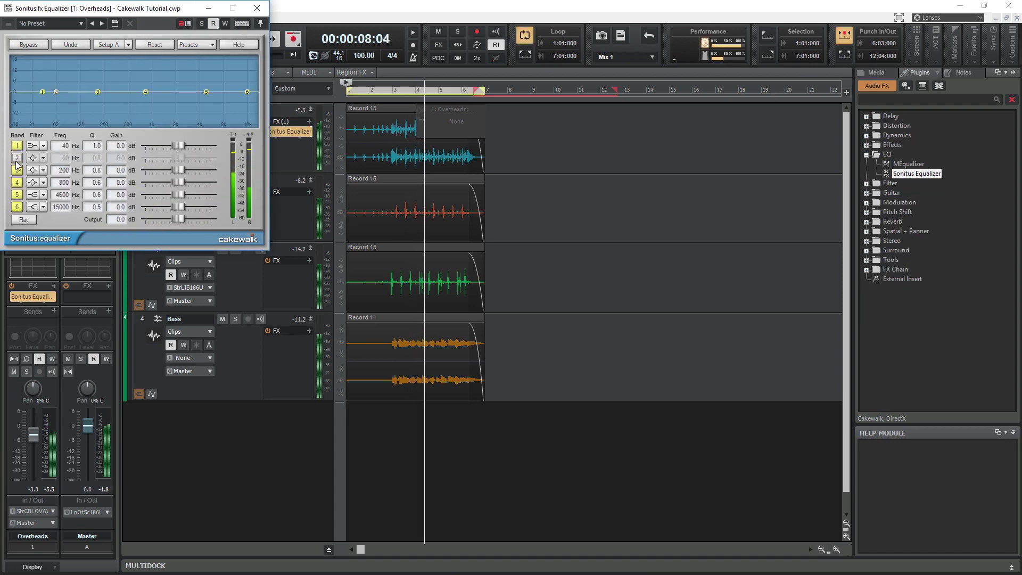
click(44, 147)
click(52, 159)
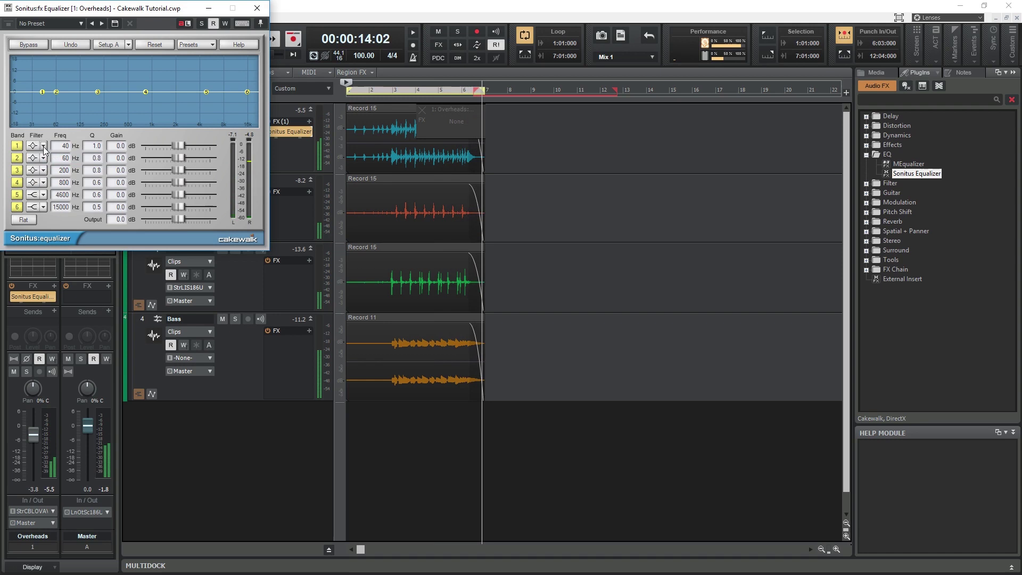
click(44, 149)
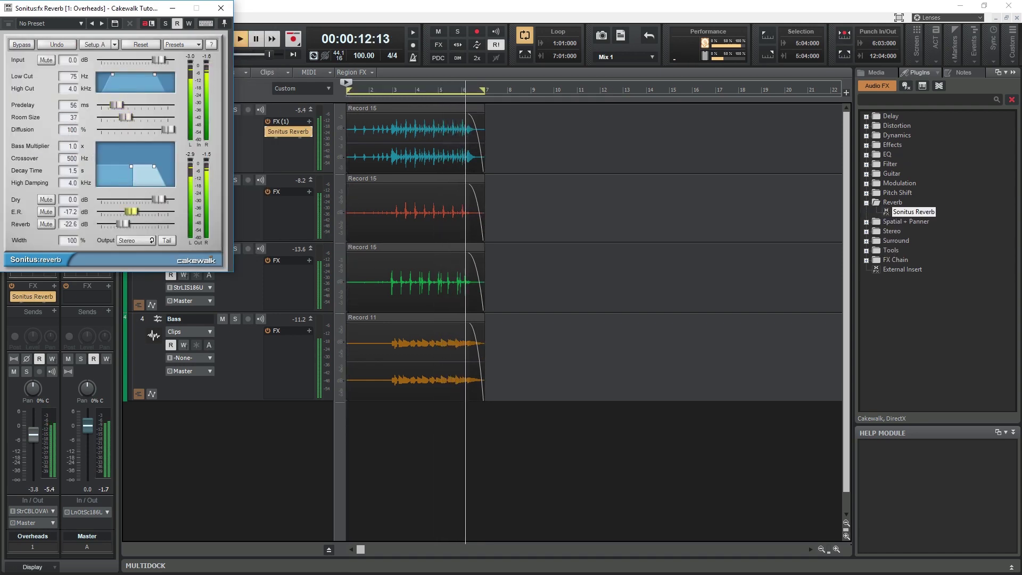
drag(122, 224, 137, 225)
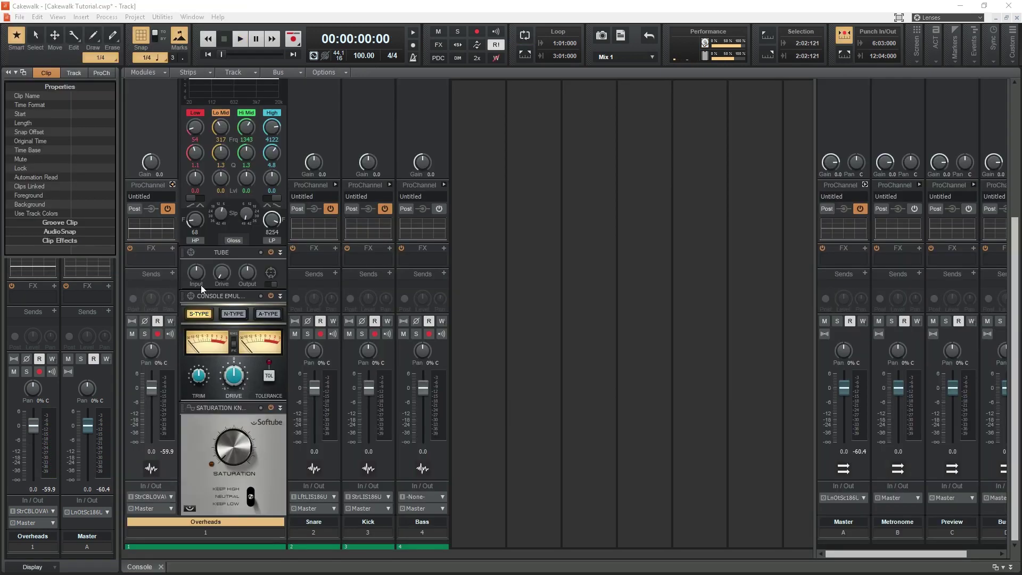
Step: Add an FX Chain module to the Overheads ProChannel and bring up its effects list
scroll(256, 303, up, 5)
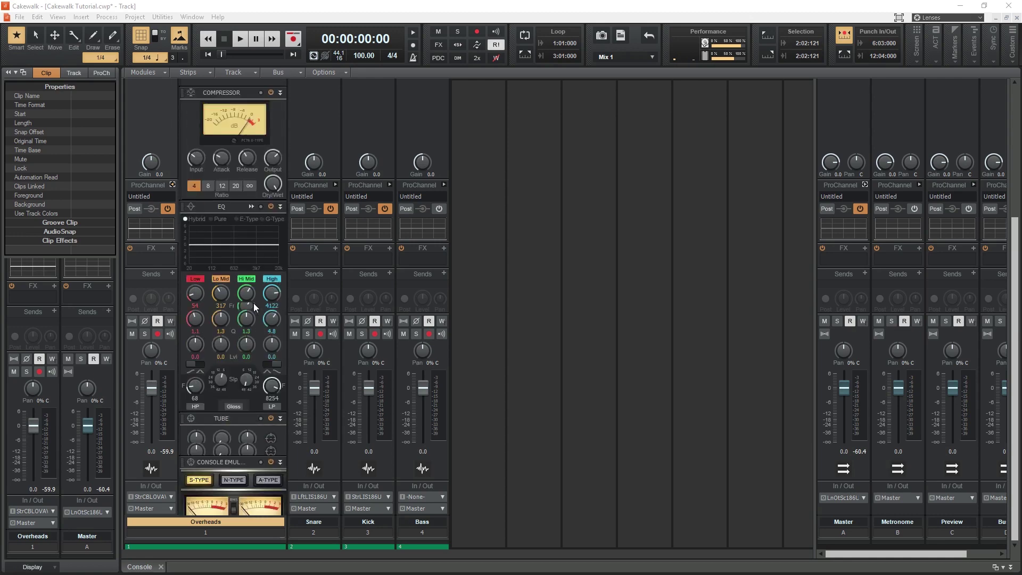
scroll(254, 302, down, 5)
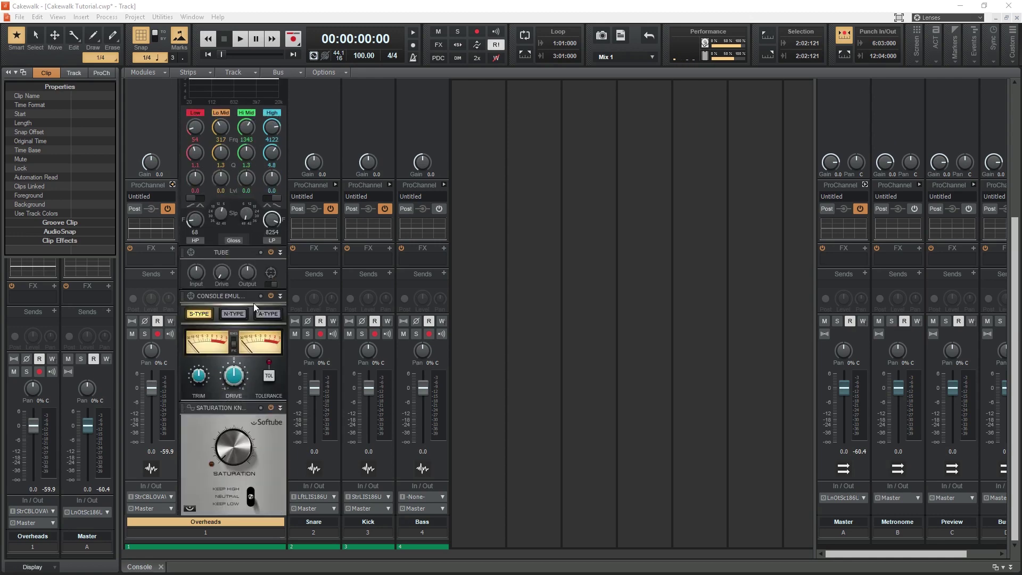
scroll(277, 407, up, 5)
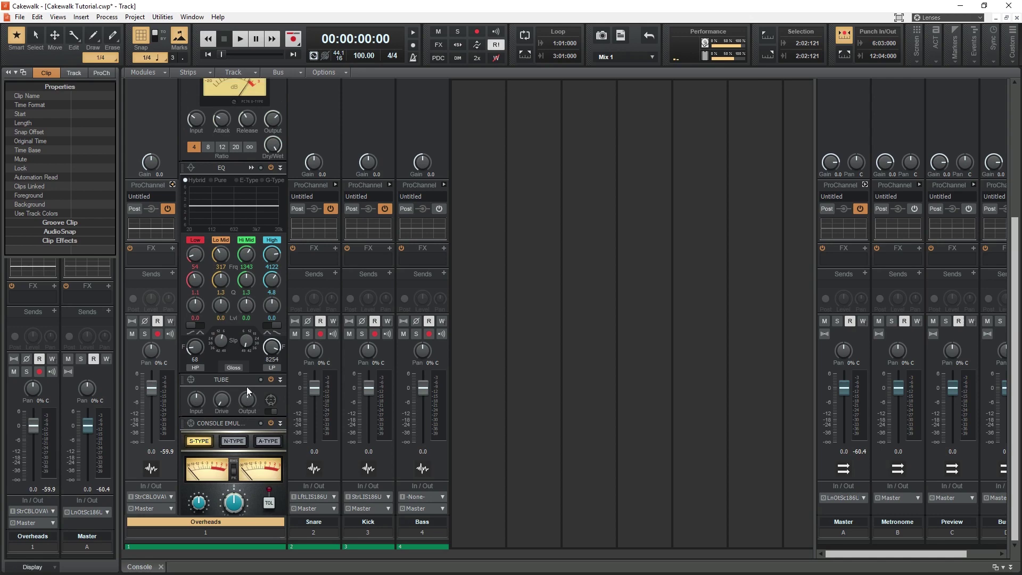
right_click(215, 158)
mouse_move(298, 163)
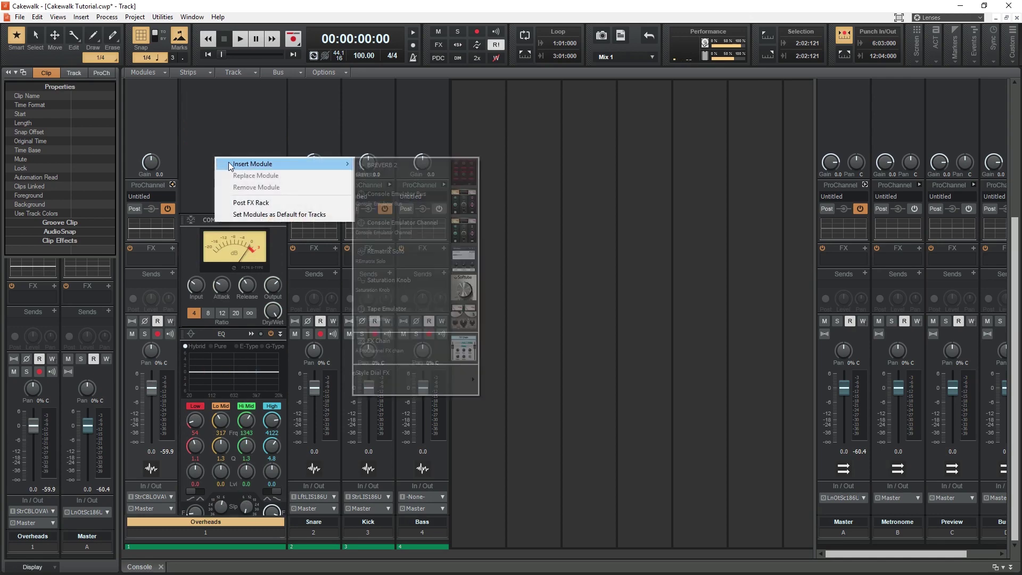
click(406, 347)
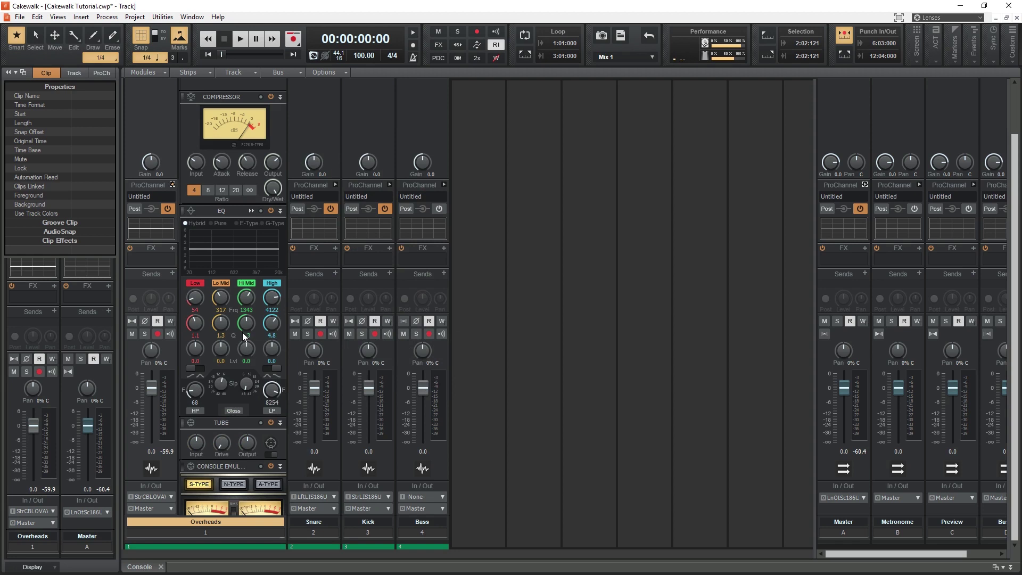
scroll(243, 335, down, 6)
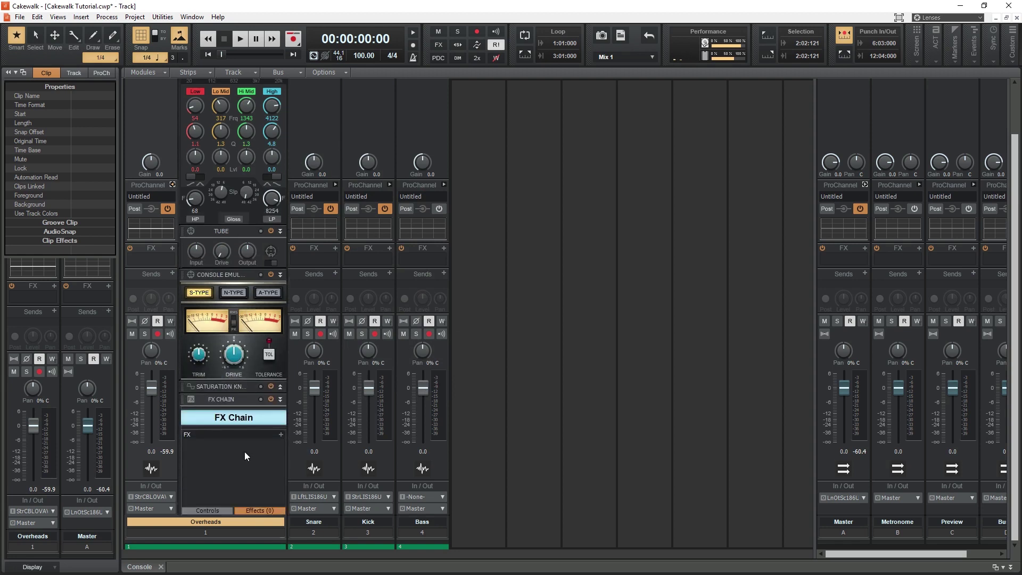
click(281, 435)
Step: Lower the first note to D4, draw quarter notes up to 3:1, and stretch an A3 to bar 4
mouse_move(355, 446)
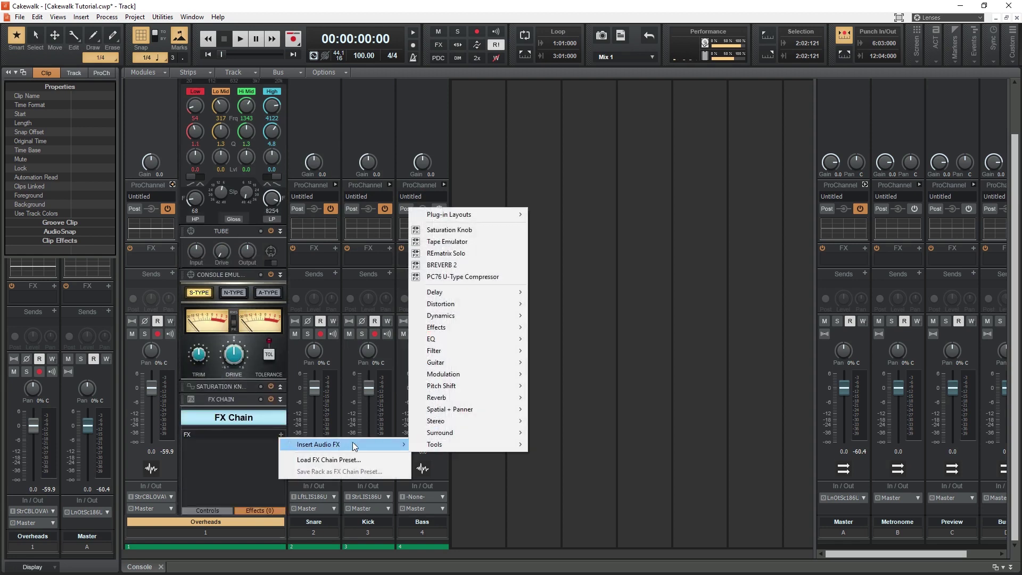
mouse_move(452, 316)
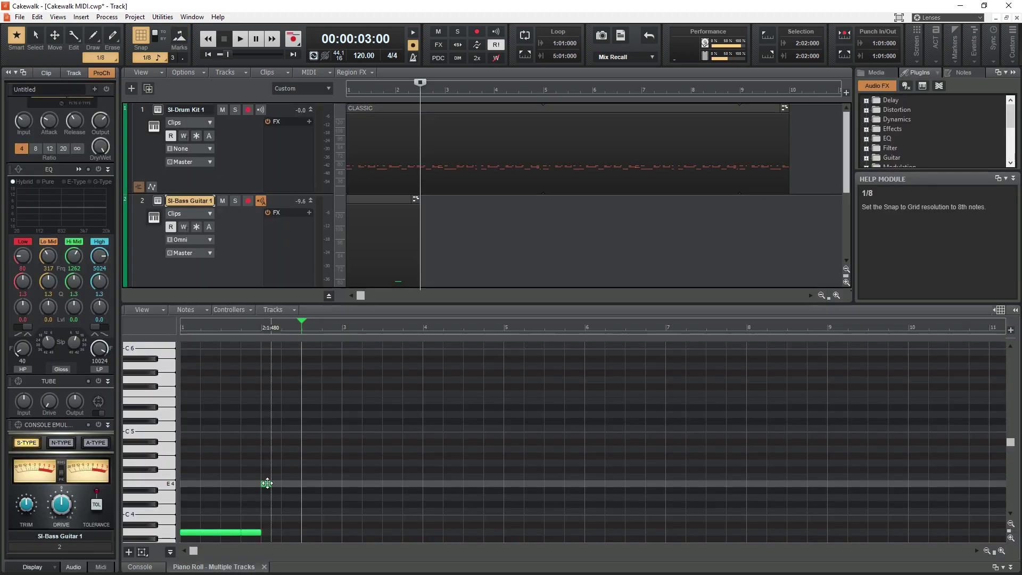
drag(276, 490, 276, 498)
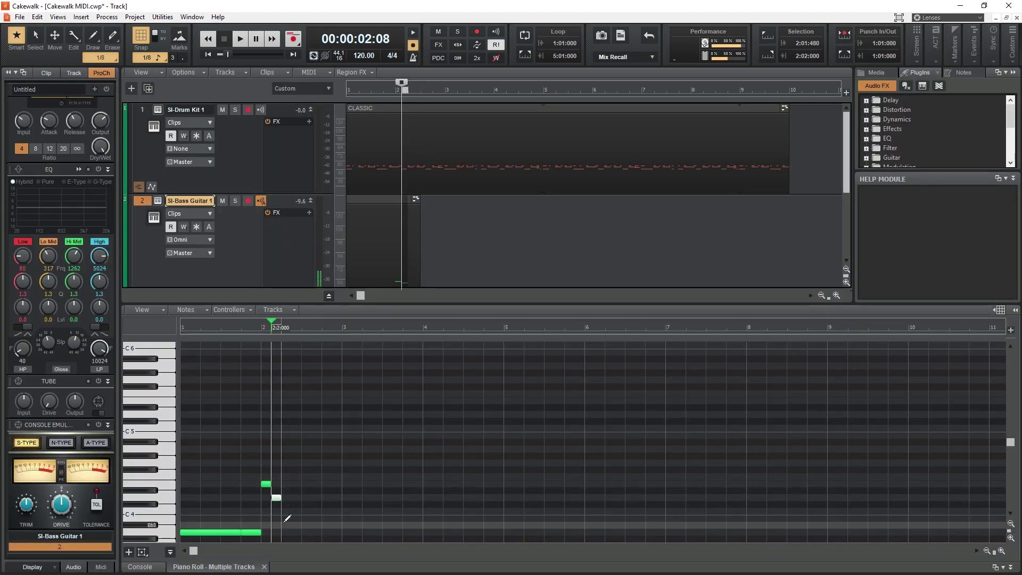
click(285, 518)
click(305, 504)
click(325, 498)
click(349, 532)
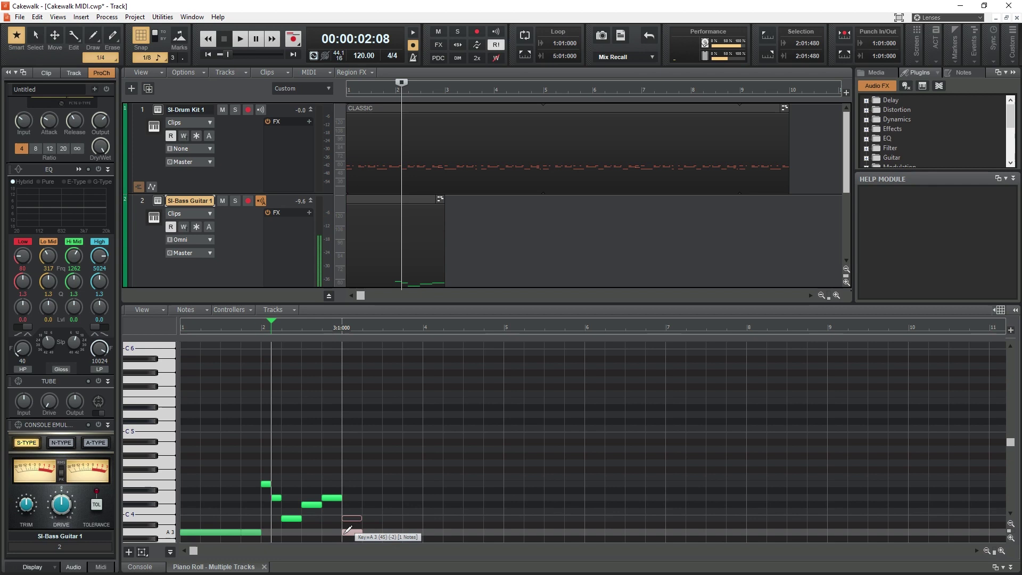
drag(418, 534, 417, 533)
Step: Play the bass line back from the song start and stop it
click(208, 54)
key(space)
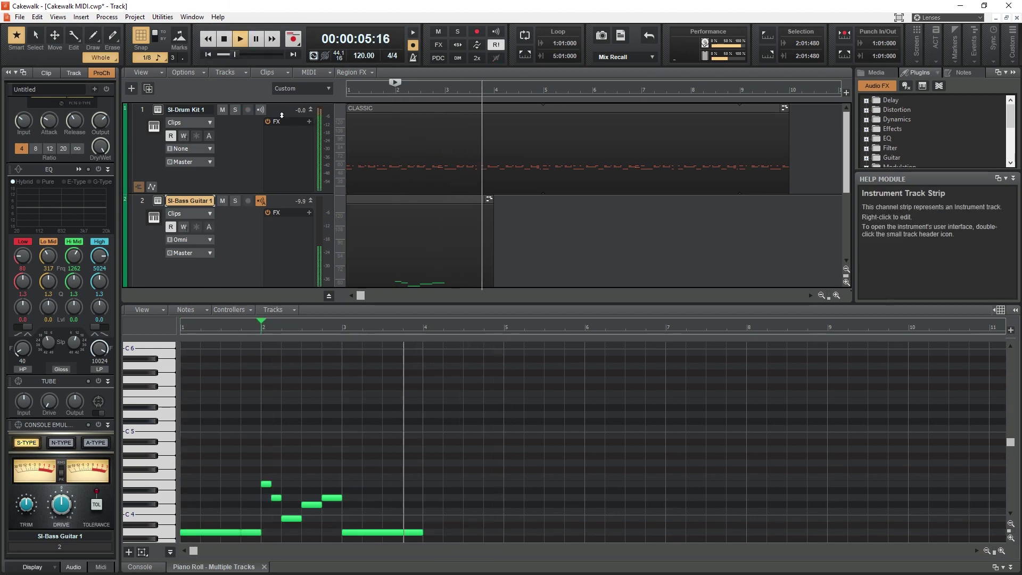
click(208, 54)
key(space)
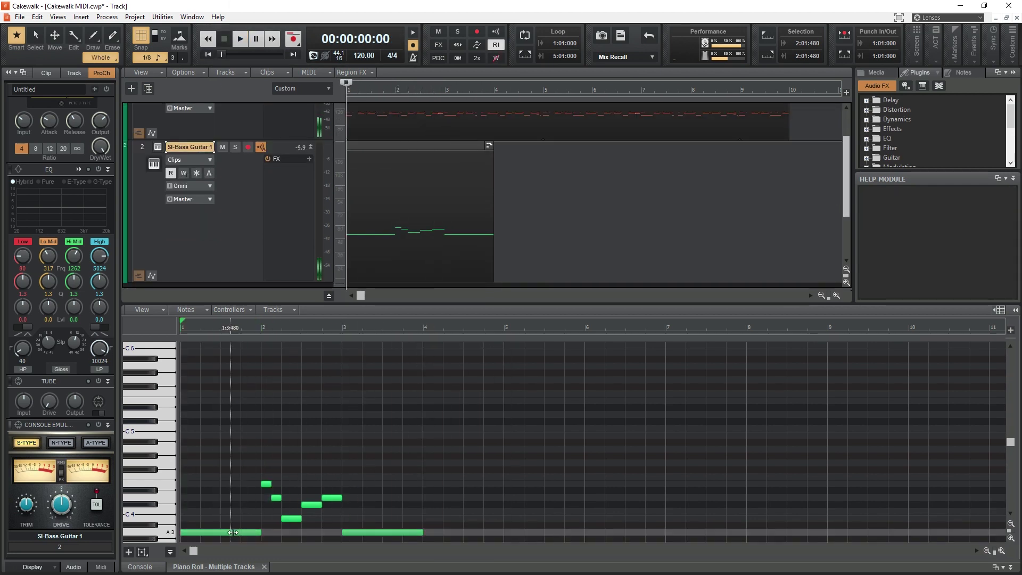
Step: Shorten the first note to a quarter, place notes at 1:2–1:4, and add a higher note at 1:4:480
drag(239, 532, 201, 533)
click(206, 484)
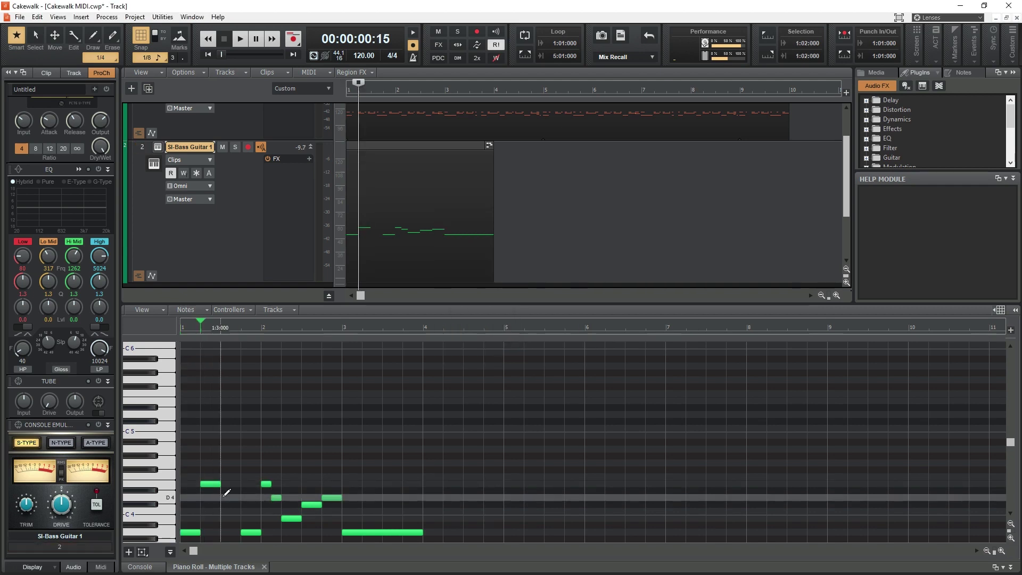
click(224, 497)
click(245, 514)
key(ctrl+z)
key(ctrl+z)
key(ctrl+z)
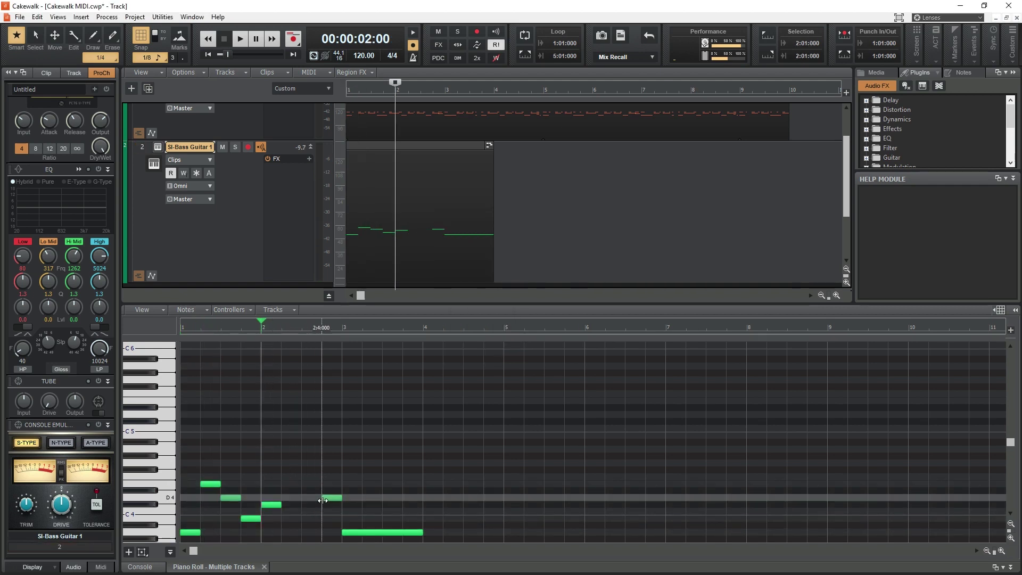
mouse_move(247, 512)
mouse_down()
mouse_move(263, 505)
mouse_move(253, 504)
mouse_up()
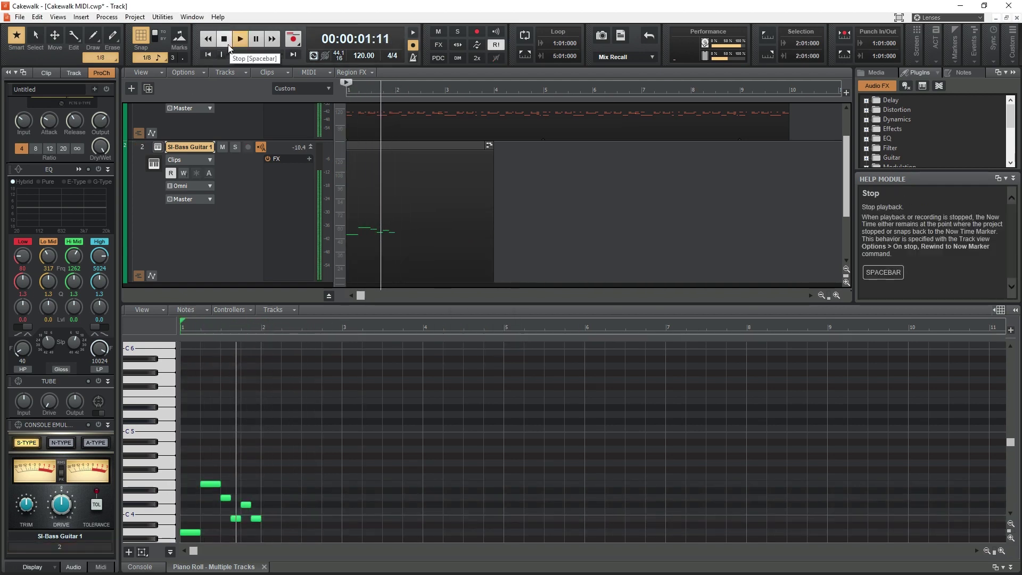
click(256, 483)
Step: Audition the line, then add a low note at 2:2 and lengthen the E4 to reach it
click(240, 39)
key(space)
click(286, 533)
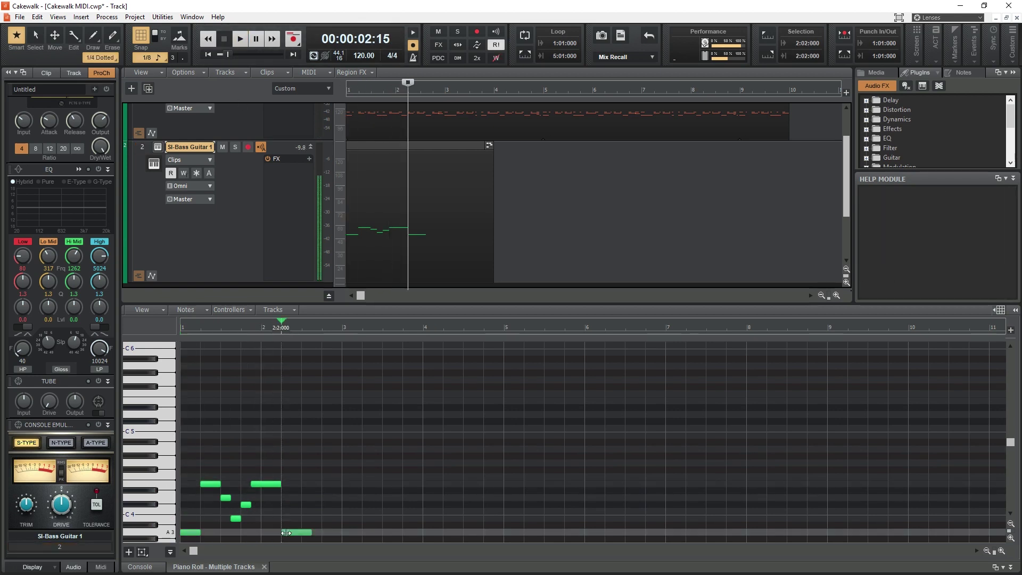
drag(260, 484, 278, 485)
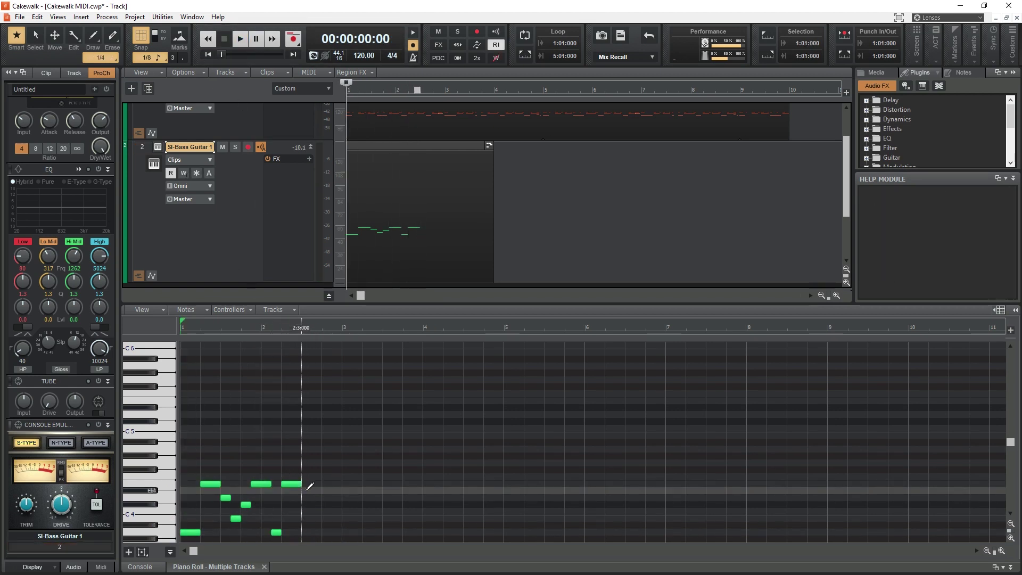
Step: Stop recording the drum part and play back the Record 20 clip
double_click(301, 484)
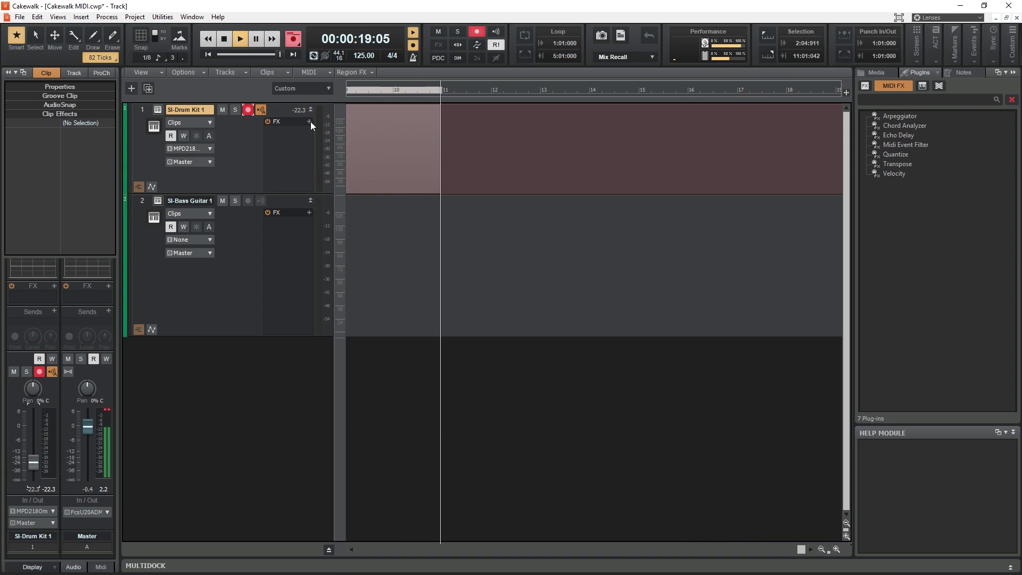
key(space)
key(space)
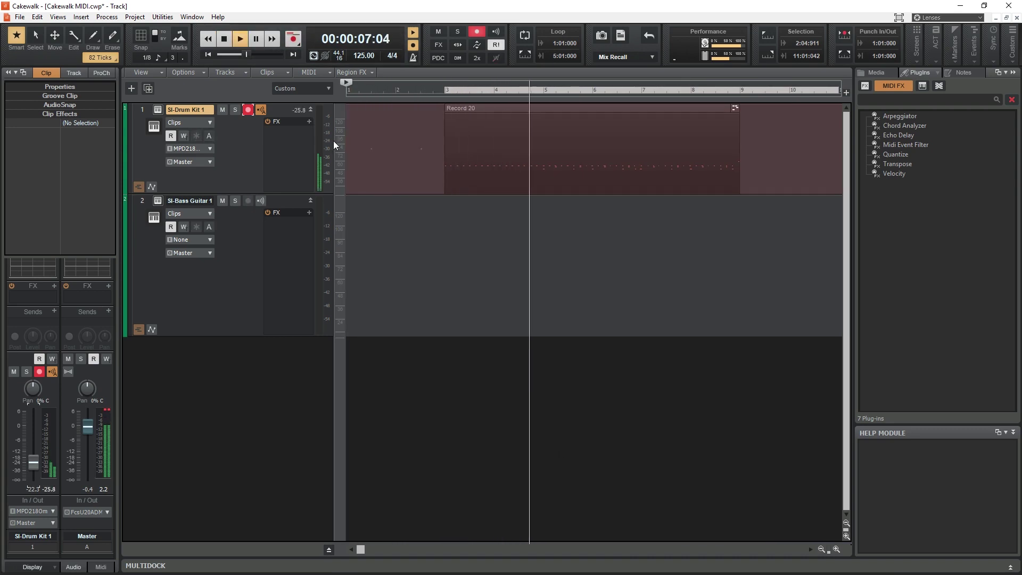
key(space)
right_click(464, 141)
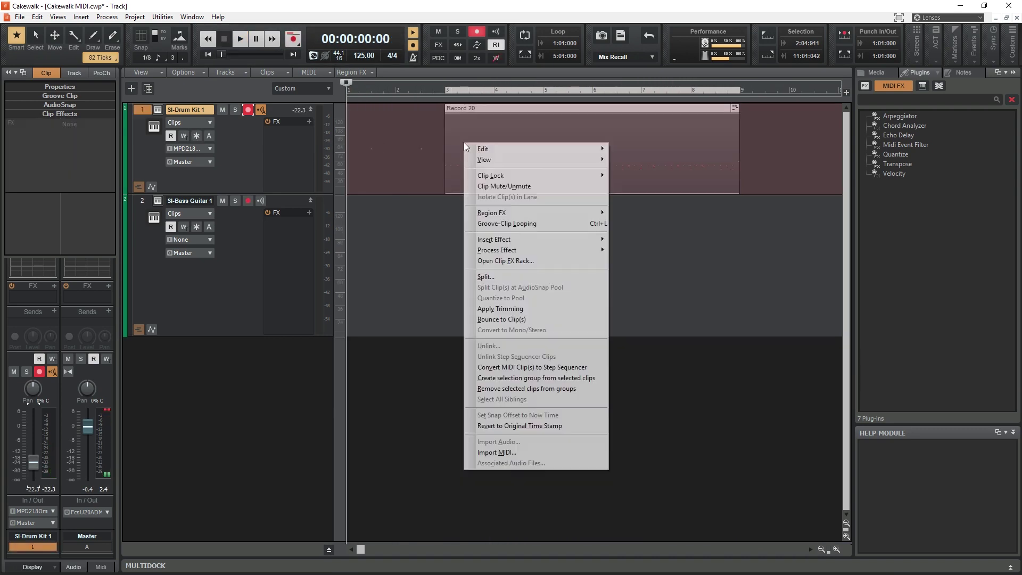
key(Escape)
Step: Quantize the Record 20 clip to 1/16 notes and play back the result
right_click(464, 139)
click(766, 272)
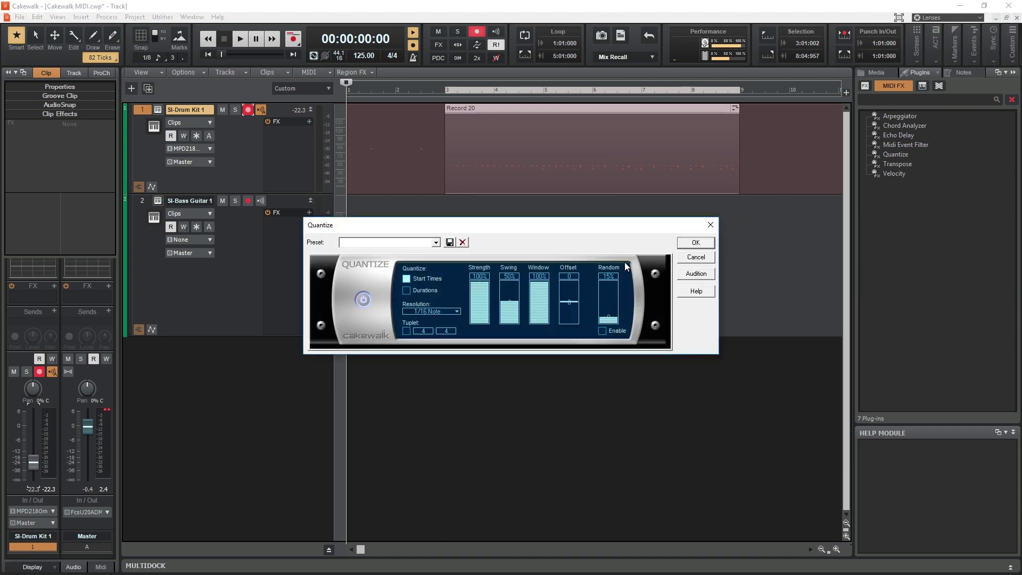
click(698, 243)
key(space)
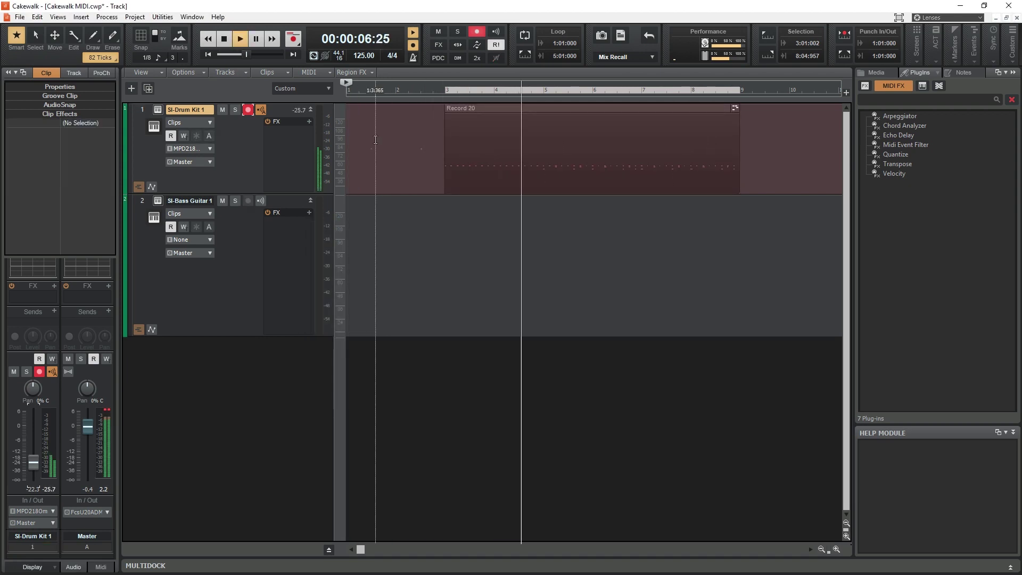
key(space)
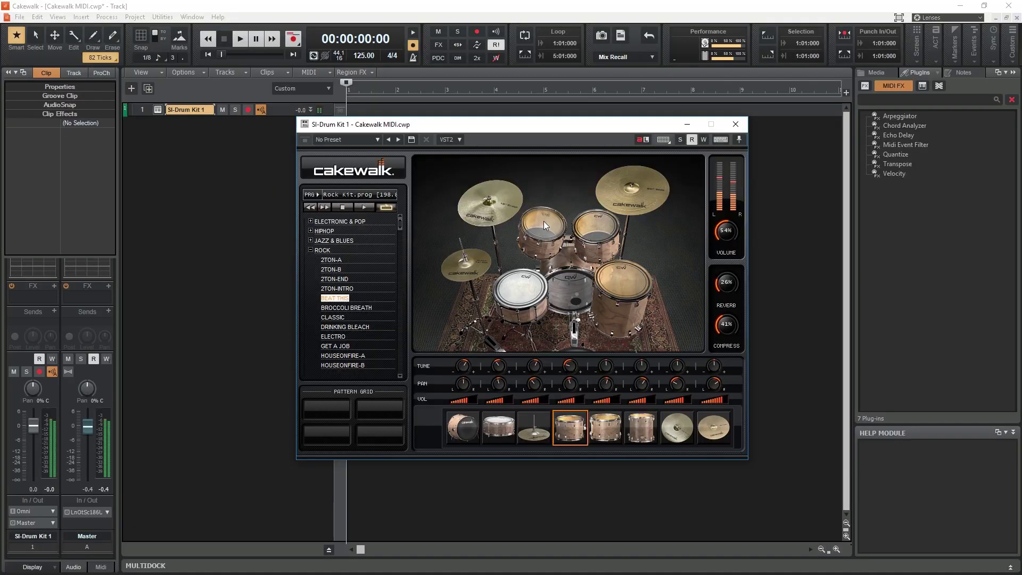
Step: Audition the rack tom in SI-Drum Kit 1 several times
click(544, 221)
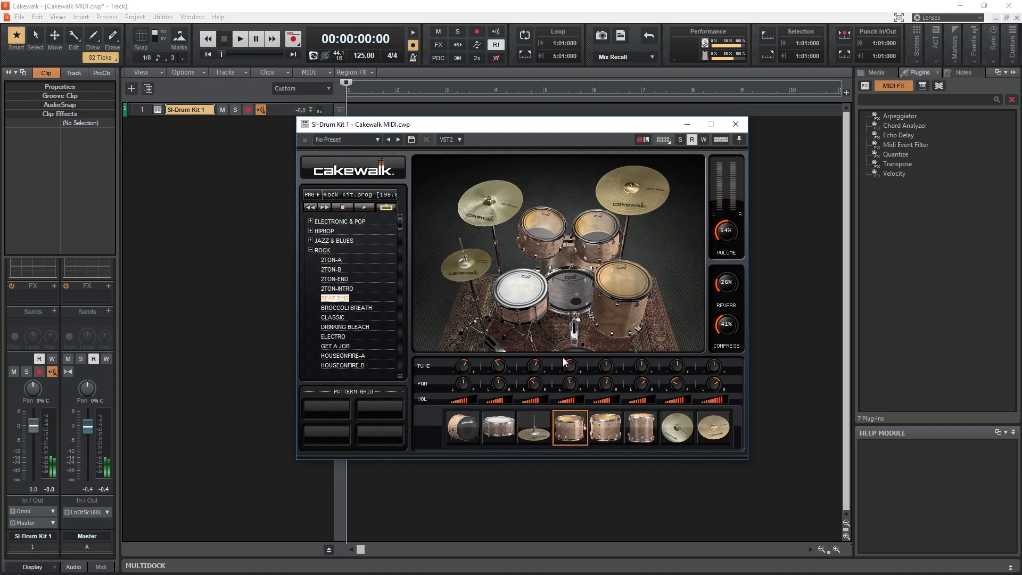
click(540, 232)
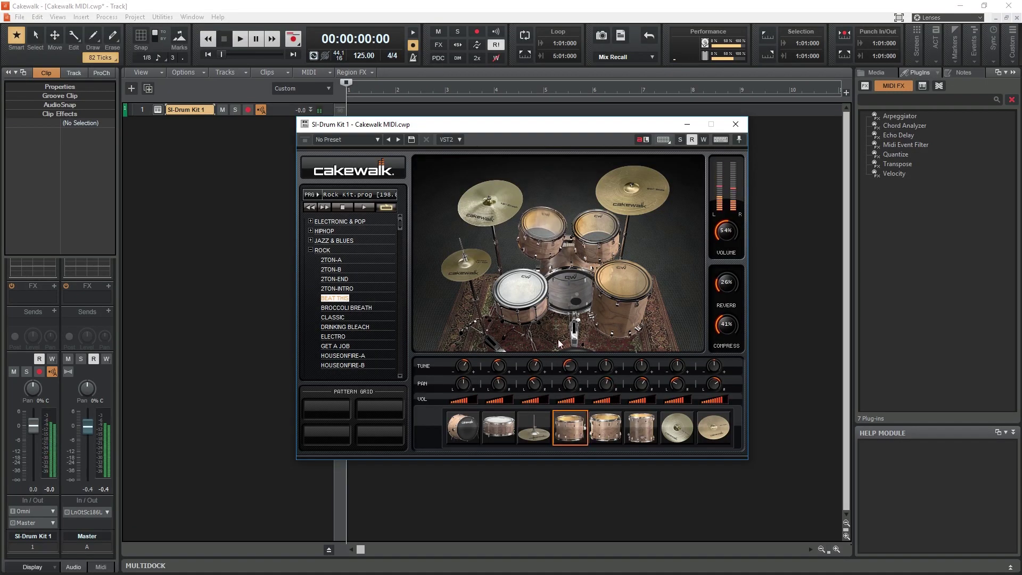
click(544, 221)
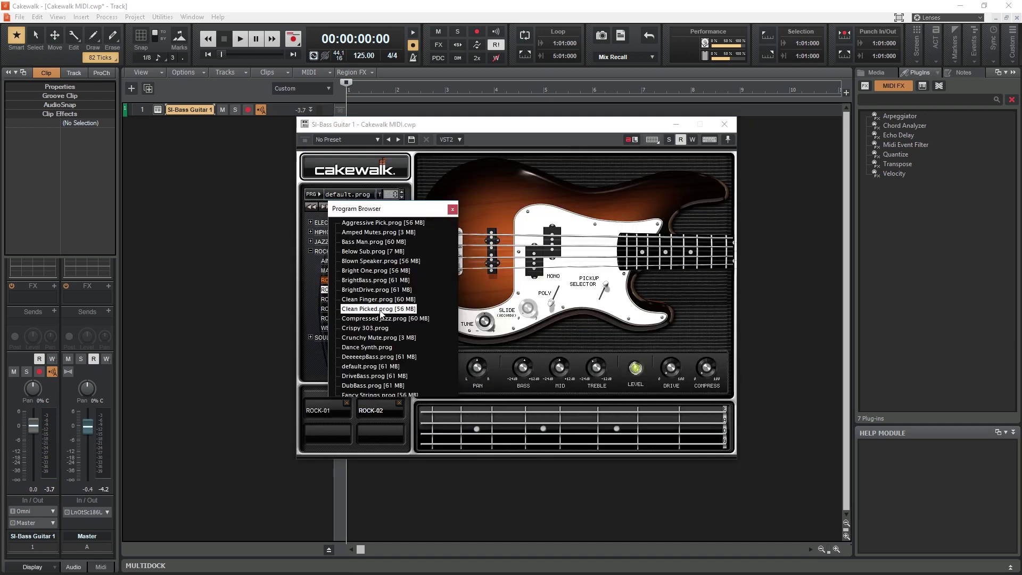
Step: Load Clean Picked into SI-Bass Guitar 1, play the ROCK-01 pattern, and set master tune to -0.1 st
double_click(379, 309)
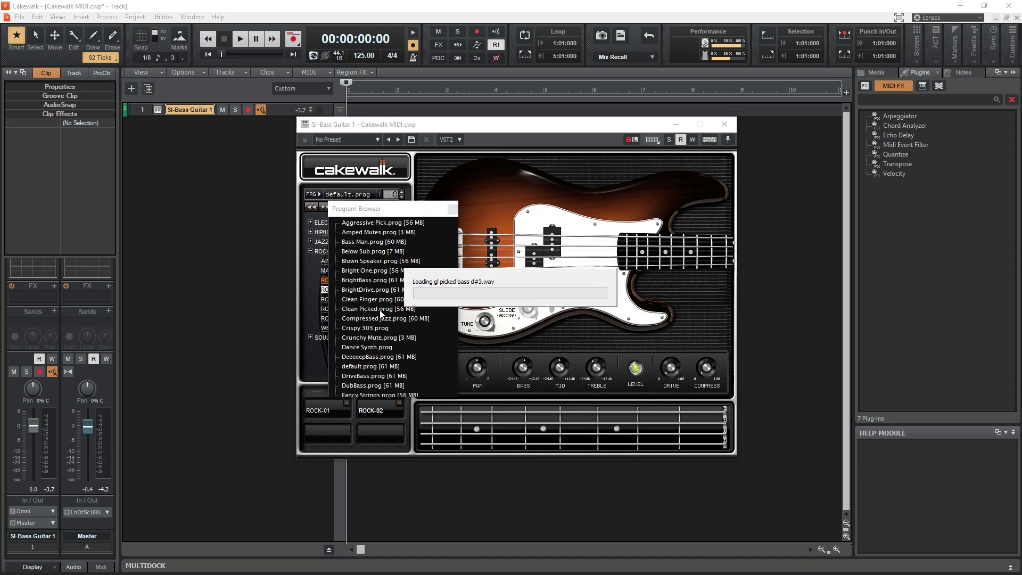
click(452, 210)
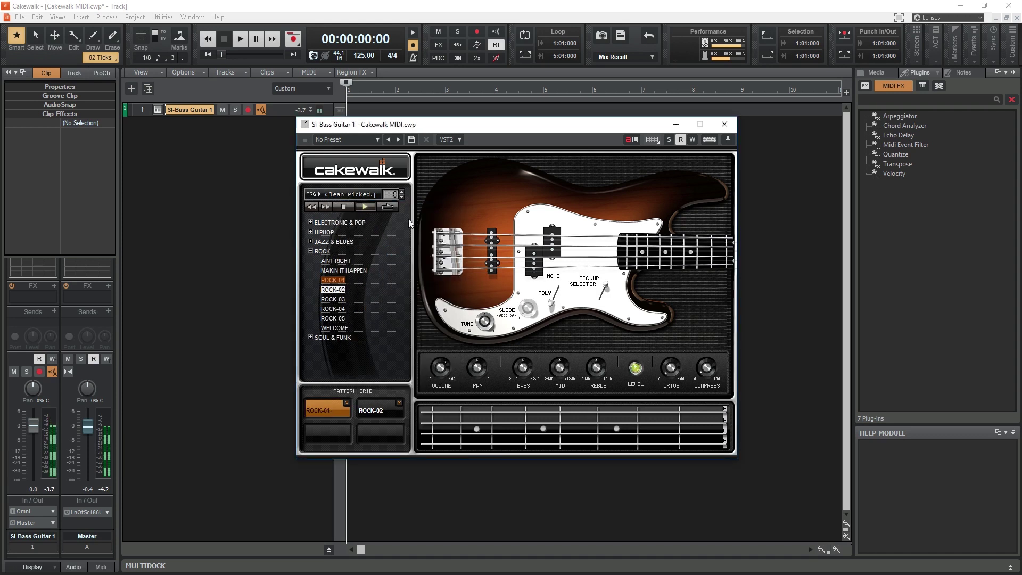
click(387, 207)
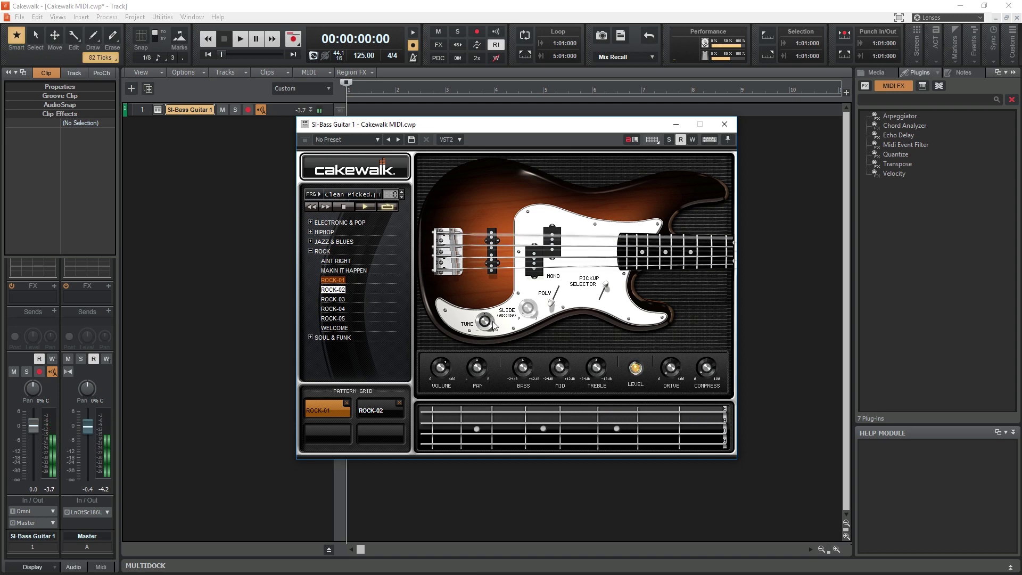
drag(493, 327, 493, 328)
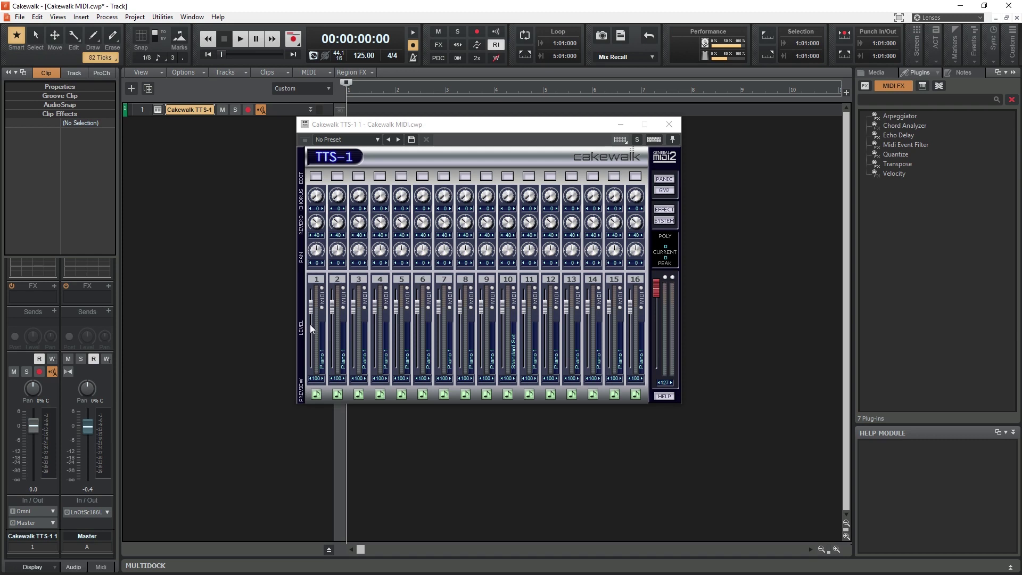
Step: Raise TTS-1 part 1's level to 102 and preview its sound
drag(312, 309, 312, 308)
click(319, 393)
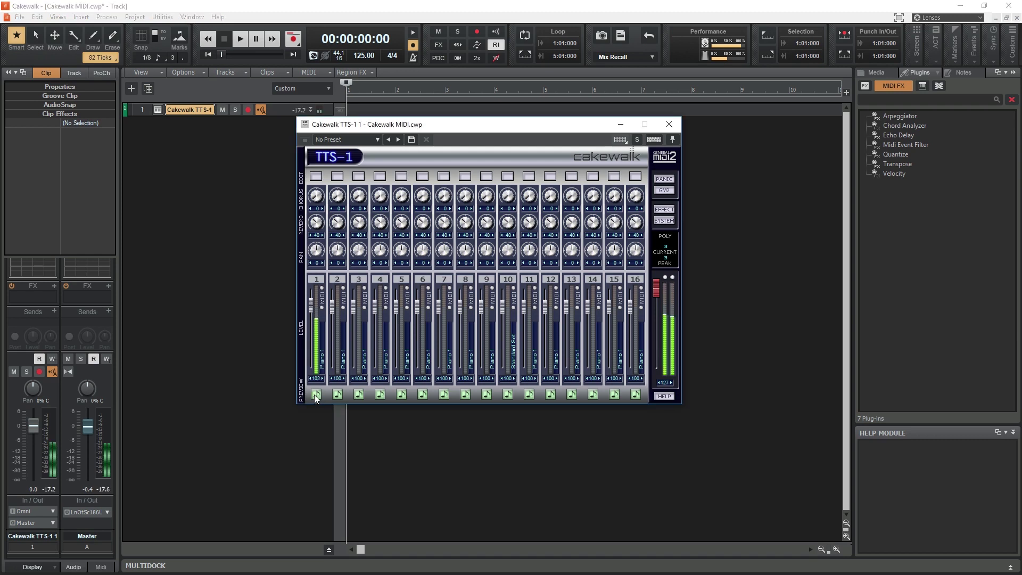
click(316, 395)
Step: Open part 1's editing panel and show the patch banks available for Piano 1
click(314, 178)
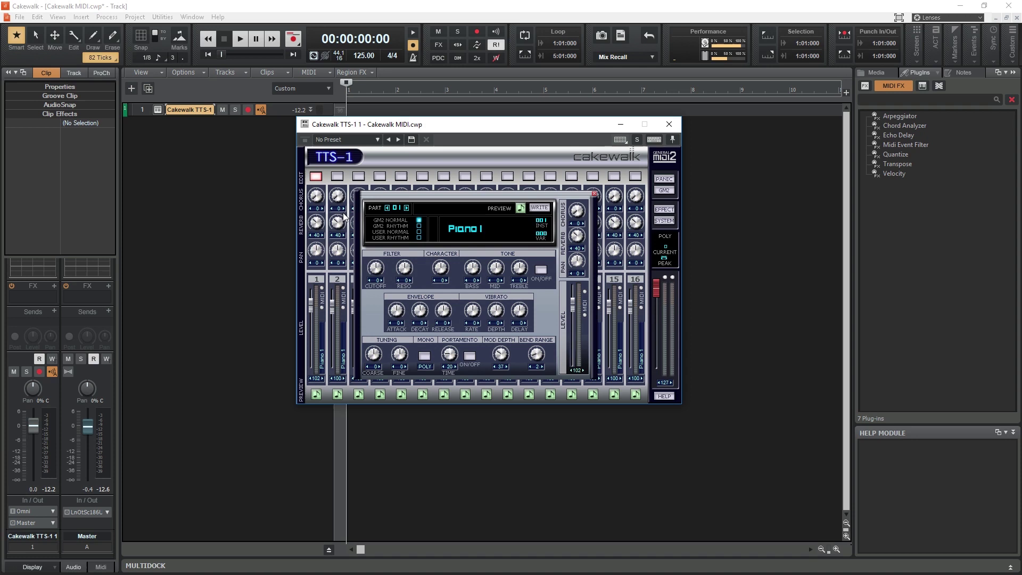
double_click(461, 232)
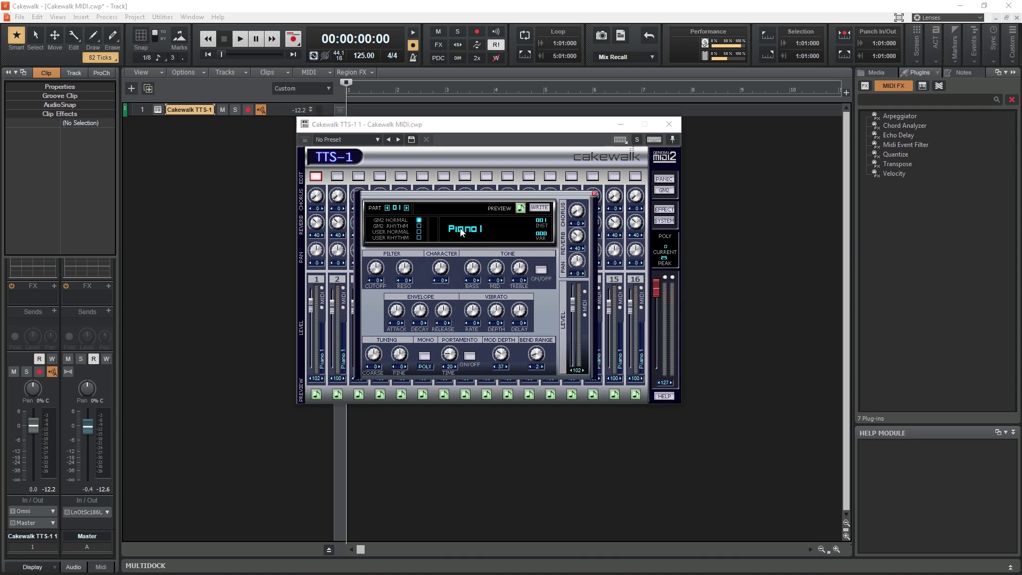
click(550, 279)
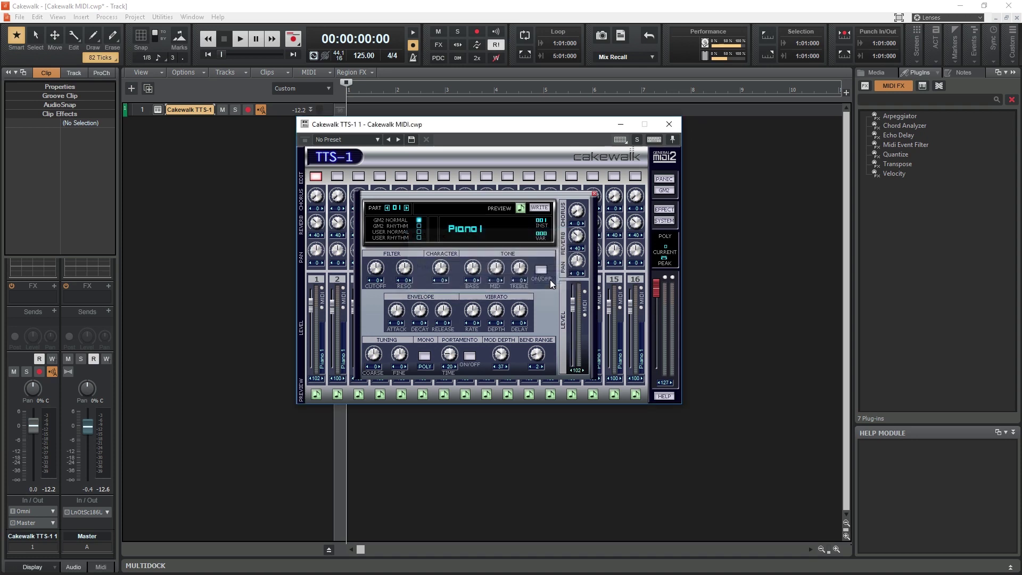
click(481, 233)
mouse_move(508, 252)
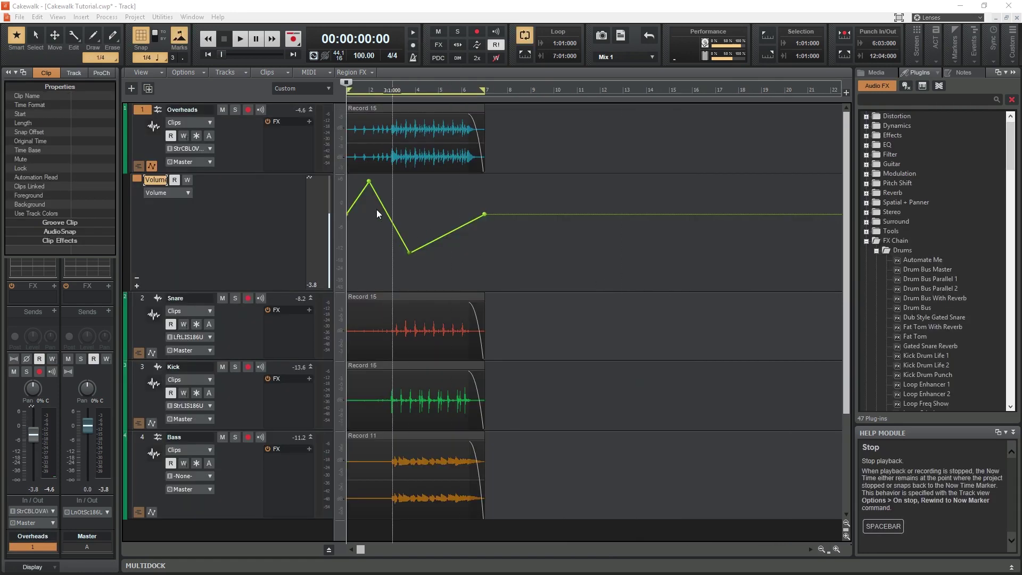
Step: Set the envelope segments to Jump, Fast Curve and Slow Curve, then play the project to hear them
right_click(356, 198)
click(368, 207)
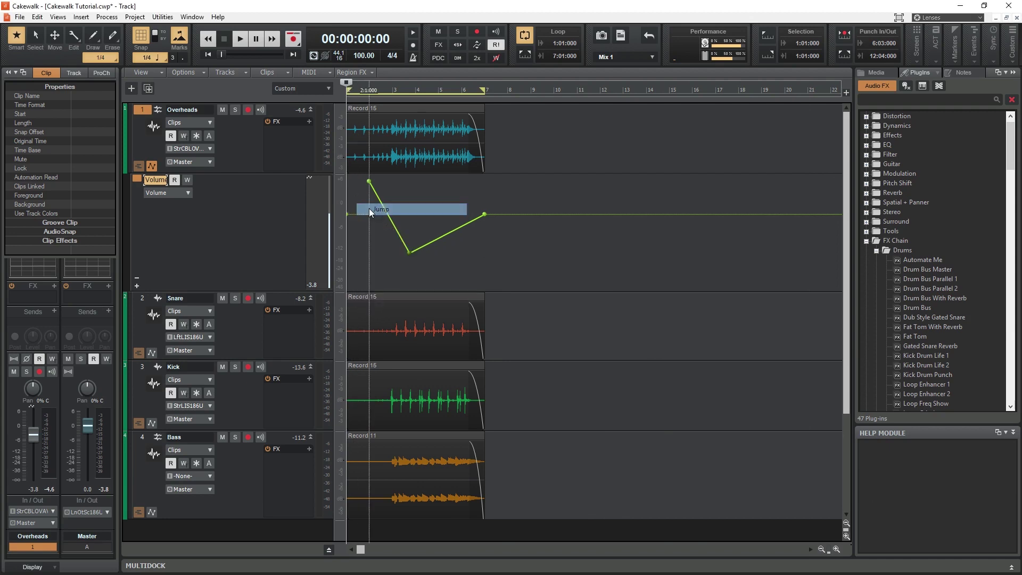
right_click(385, 207)
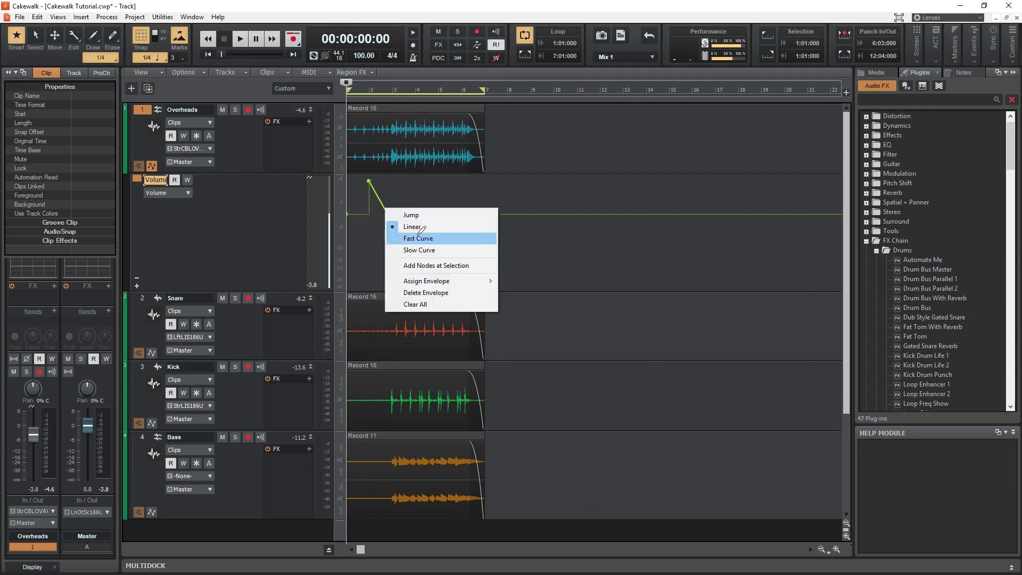
click(436, 238)
right_click(441, 237)
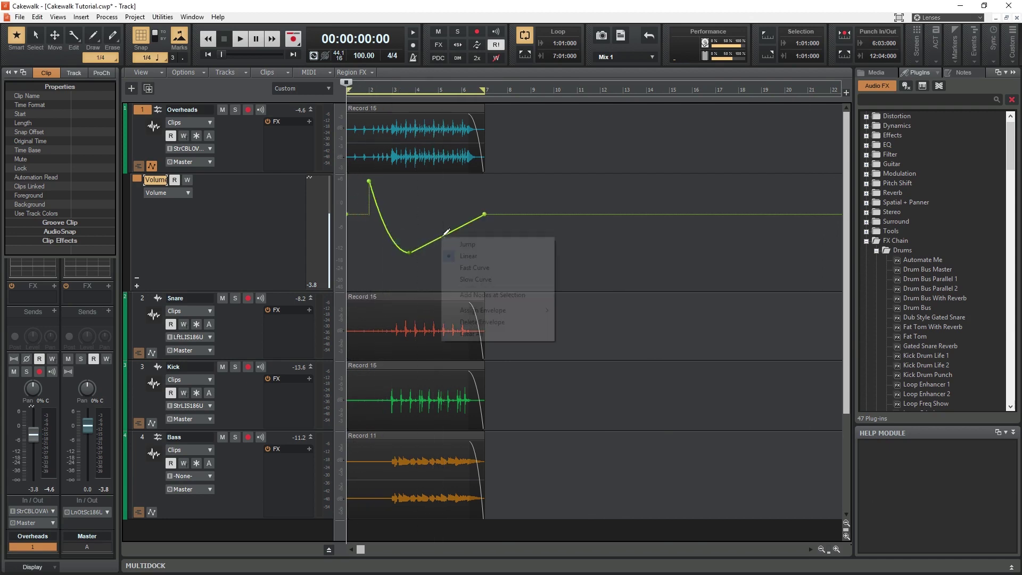
click(466, 278)
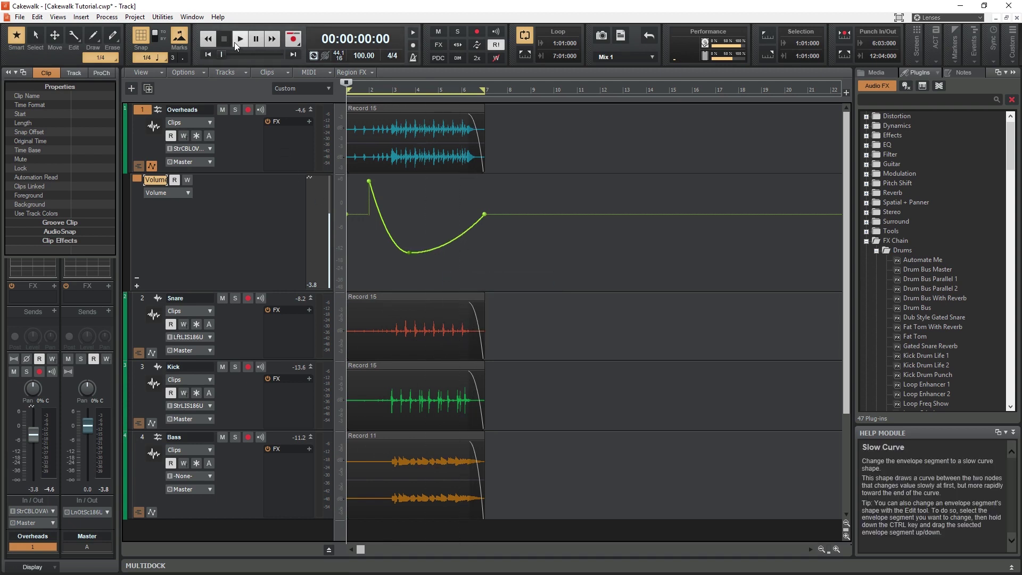
click(237, 43)
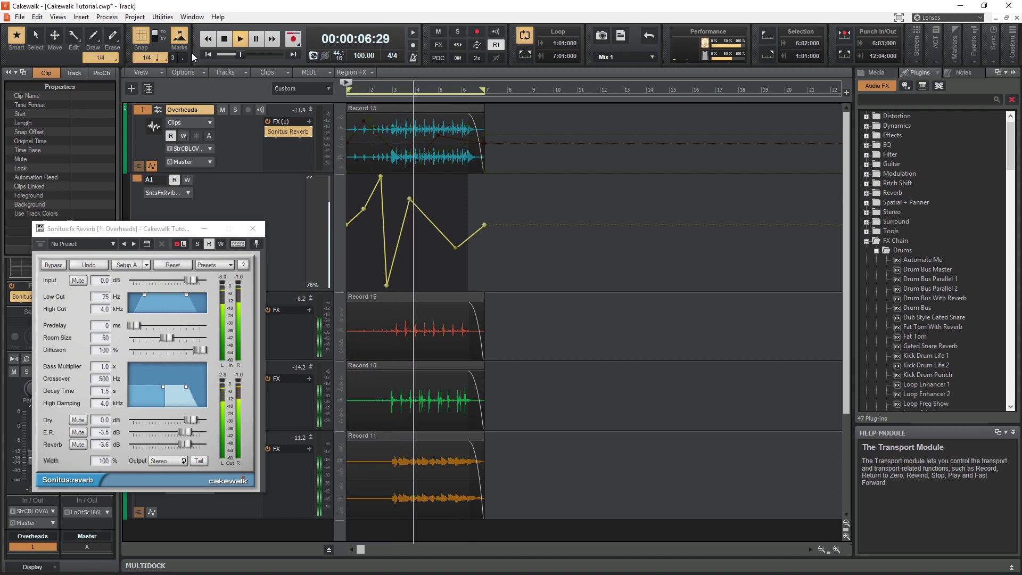
Step: Stop playback and reshape the reverb envelope, pulling its peak down to 74% and raising the low node
key(space)
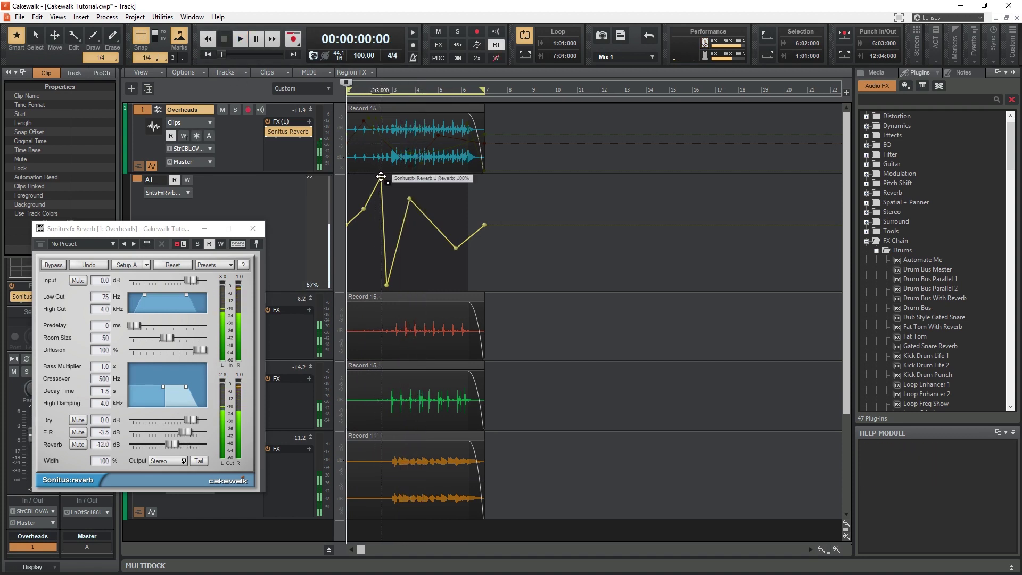
drag(380, 176, 374, 209)
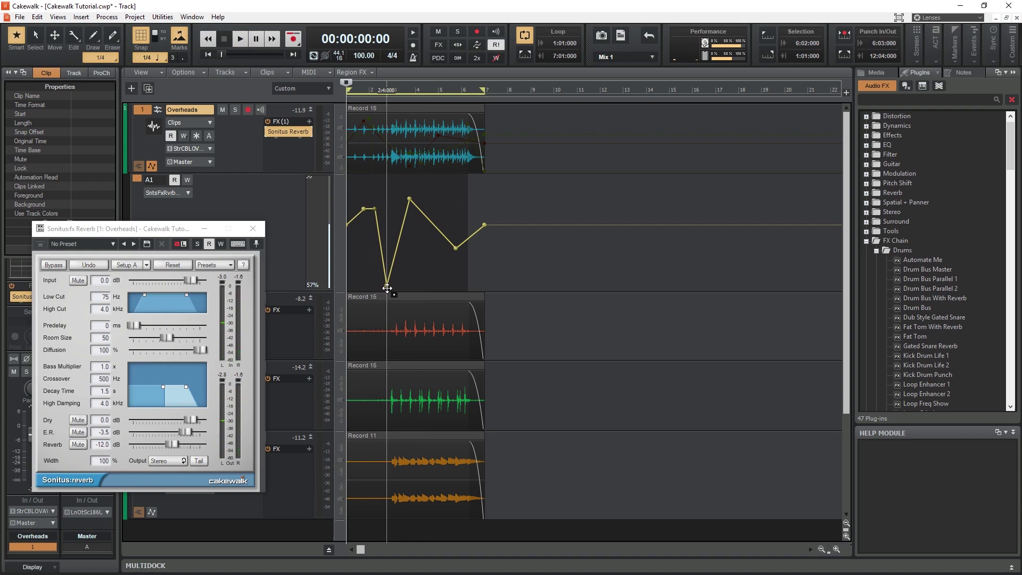
drag(385, 285, 386, 236)
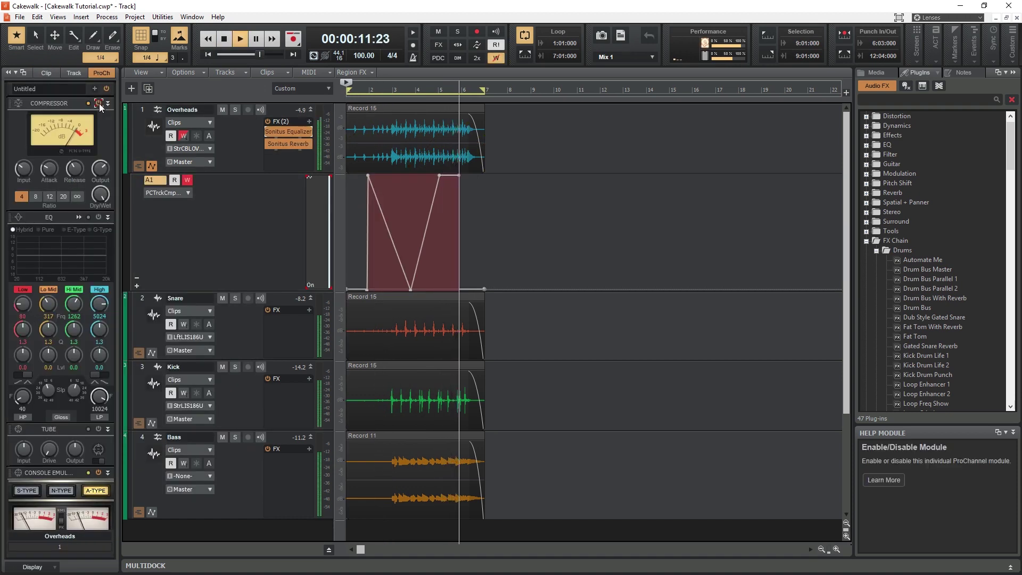
Step: Record the Overheads compressor switching off during playback as automation, then stop and return to the start
click(99, 103)
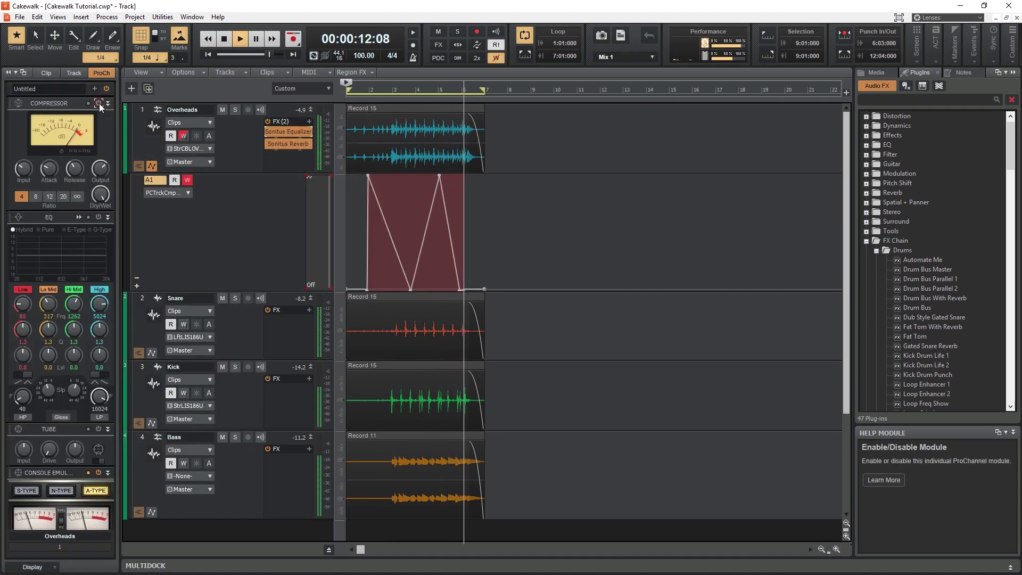
click(224, 39)
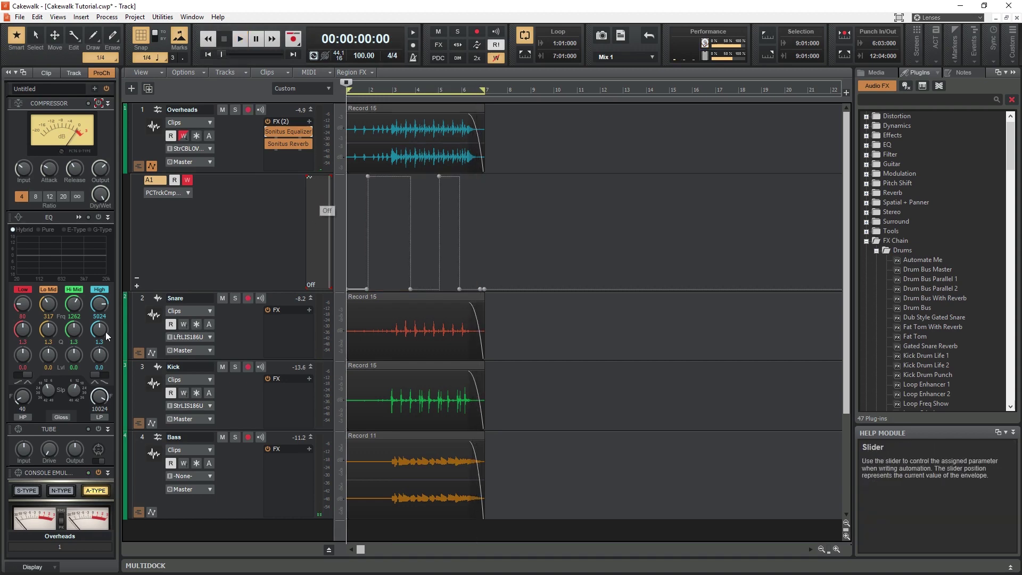
key(alt+2)
Step: Open the audio export settings and name the export file 'Cakewalk T'
click(20, 16)
mouse_move(34, 135)
click(142, 138)
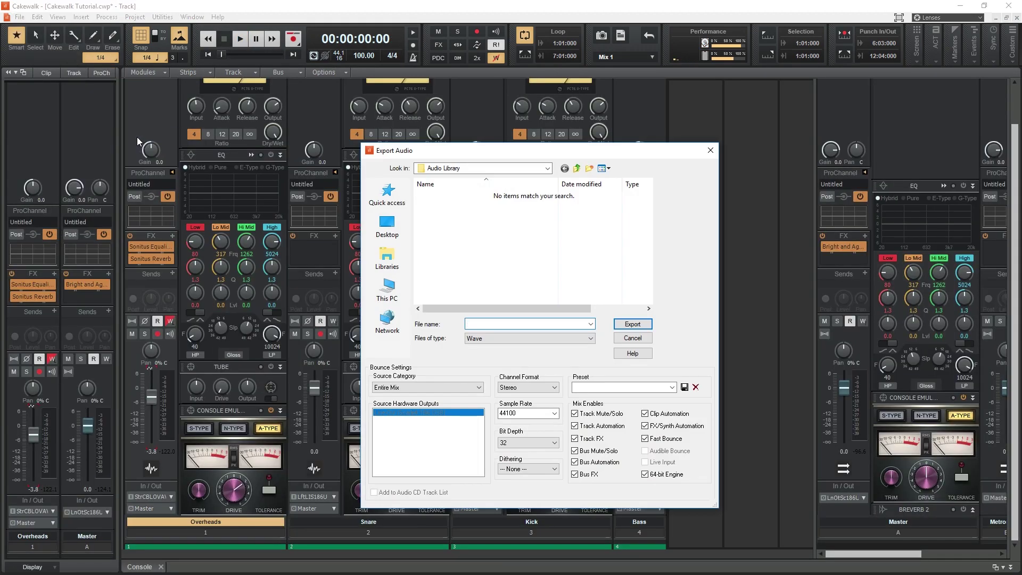
text(Cakewalk Tutorial)
Step: Set the export format to MP3 at 16-bit with Triangular dithering, and start the export
click(503, 338)
click(483, 372)
click(529, 452)
click(528, 469)
click(522, 493)
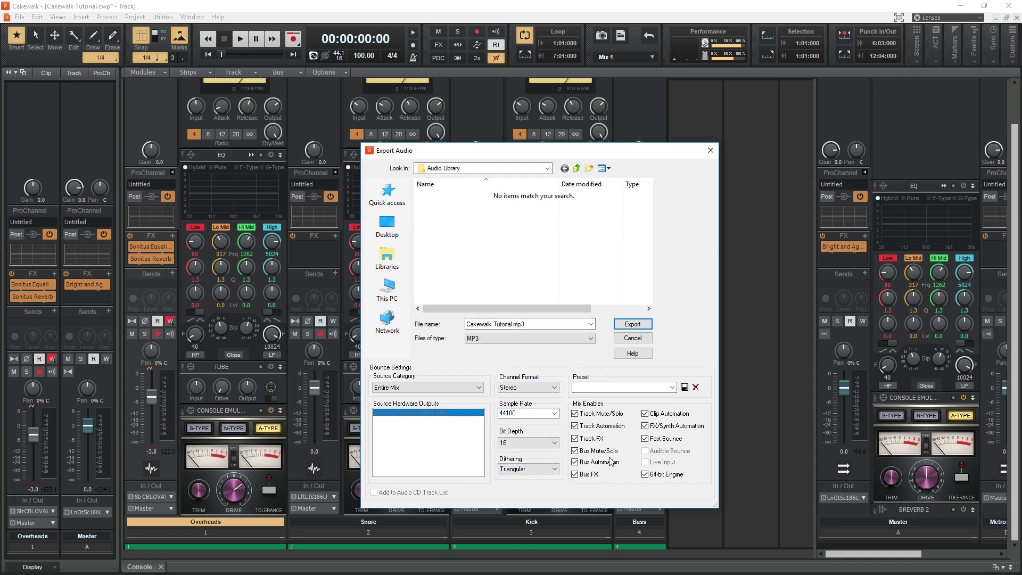
click(633, 324)
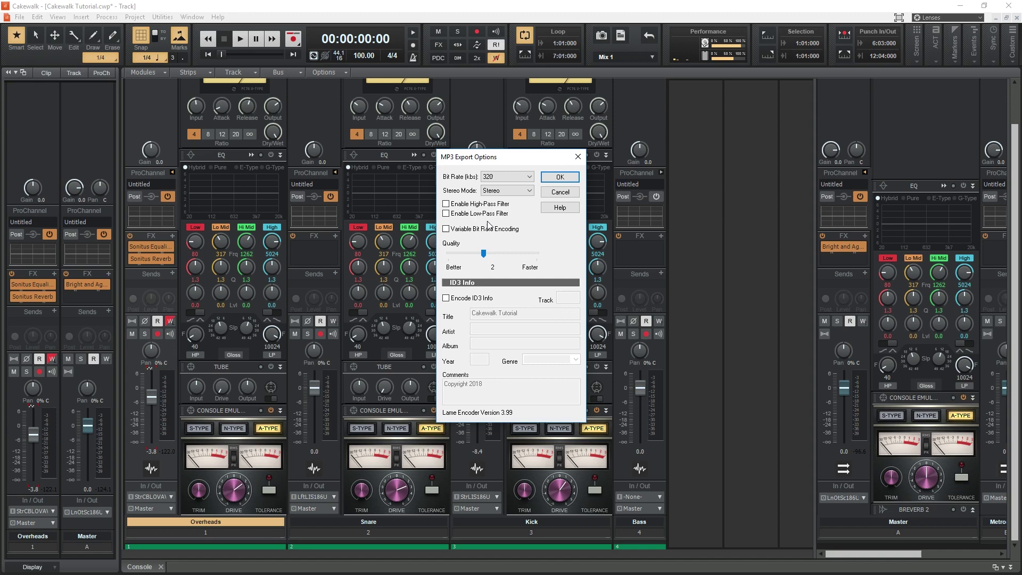
Step: Set MP3 quality 0 with ID3 tags: artist and album 'Your Home Recording', year 2018
drag(484, 253, 448, 254)
click(446, 298)
click(524, 328)
text(Your Home Recording)
key(Tab)
text(Your Home Recording)
key(Tab)
text(2018)
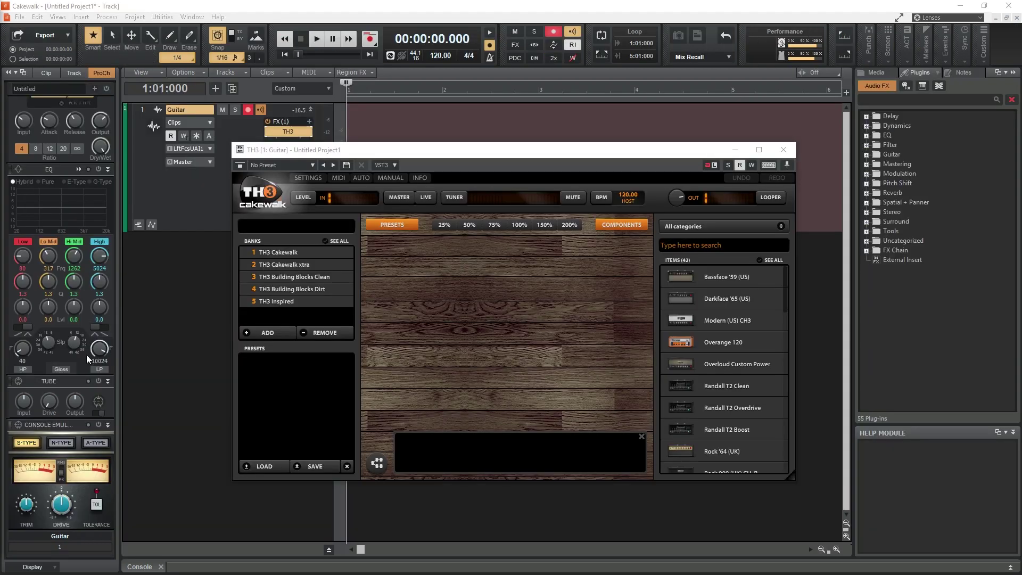
click(293, 412)
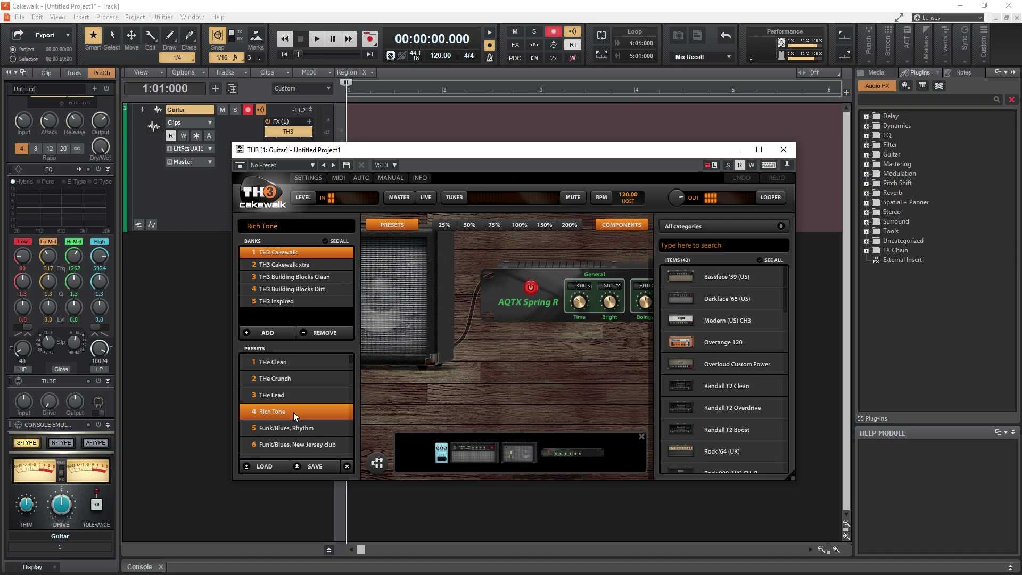
Step: Add a TUBE NINE pedal in front of the CHR-2 in the TH3 rig, zoomed to 50%
click(392, 225)
scroll(724, 367, down, 5)
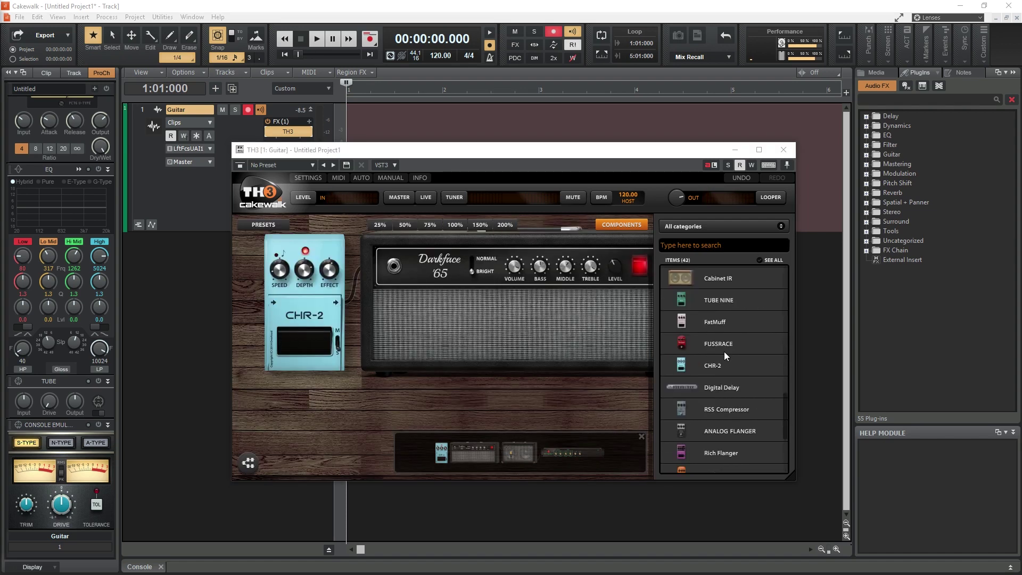
drag(724, 297, 298, 303)
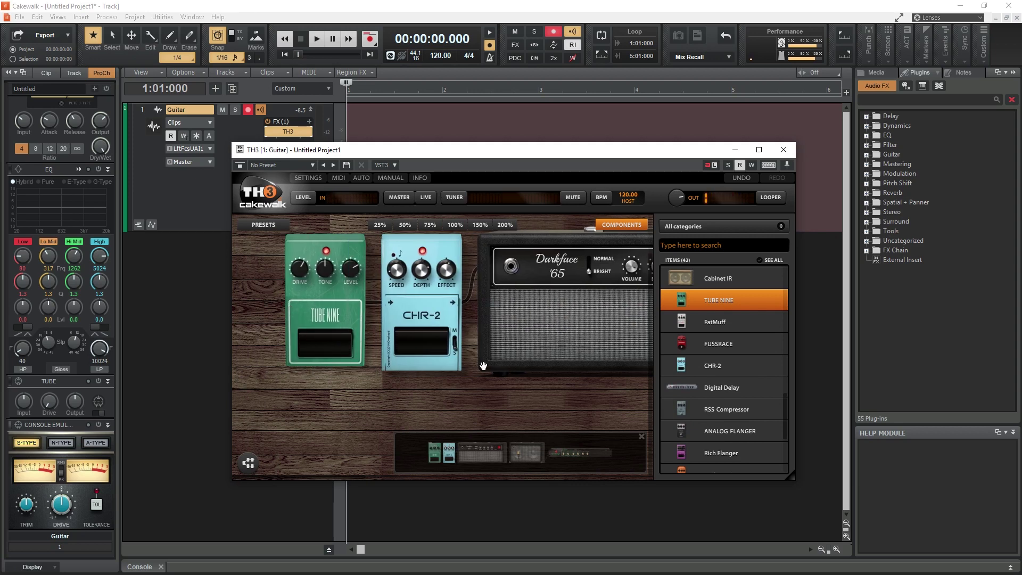
click(405, 224)
mouse_move(277, 343)
mouse_down()
mouse_move(347, 334)
mouse_move(264, 330)
mouse_up()
Step: Remove the Tube Nine pedal from the rig and turn on TH3 live mode
right_click(271, 330)
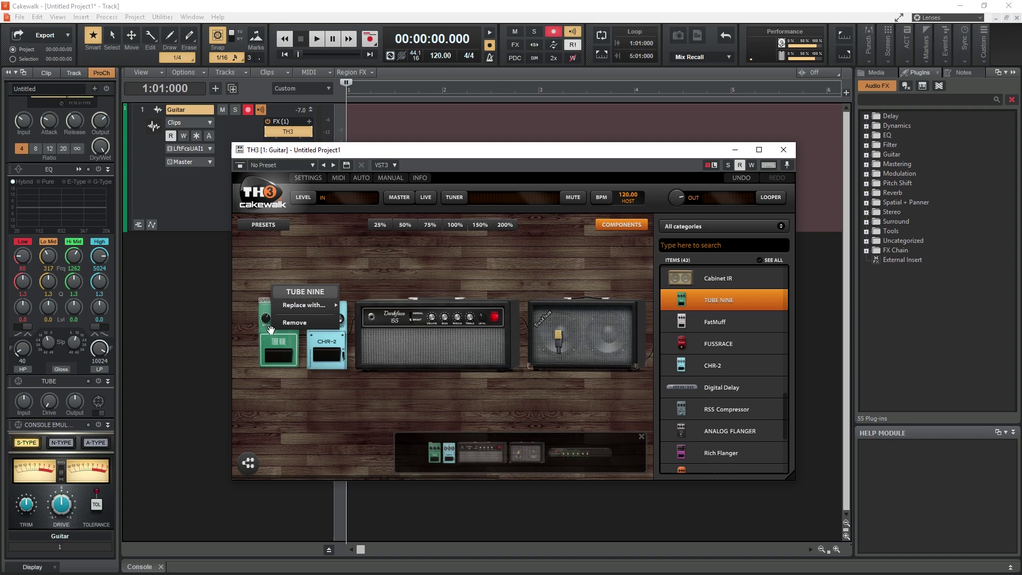
mouse_move(312, 305)
click(373, 303)
right_click(278, 332)
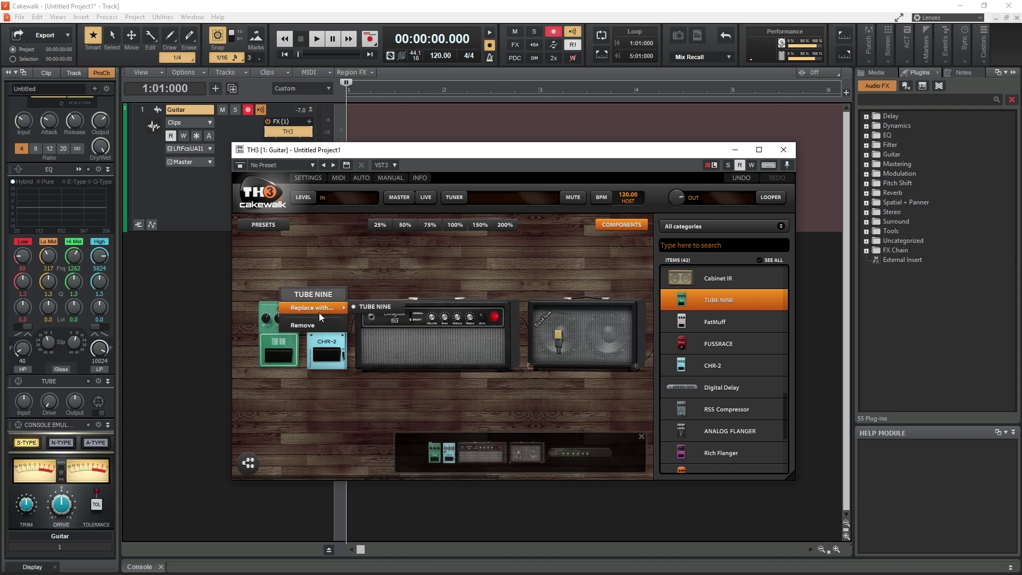
click(303, 324)
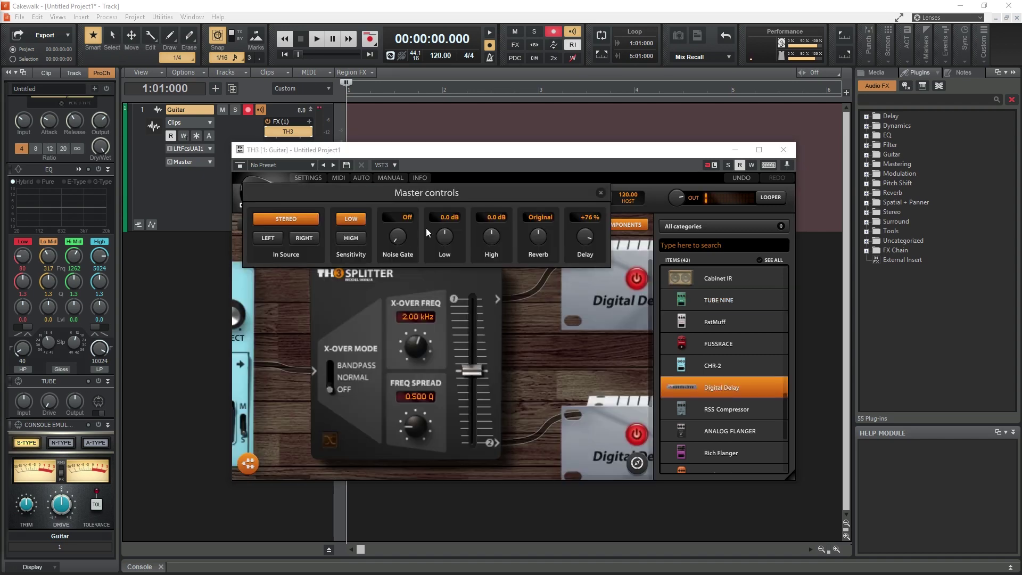
click(600, 192)
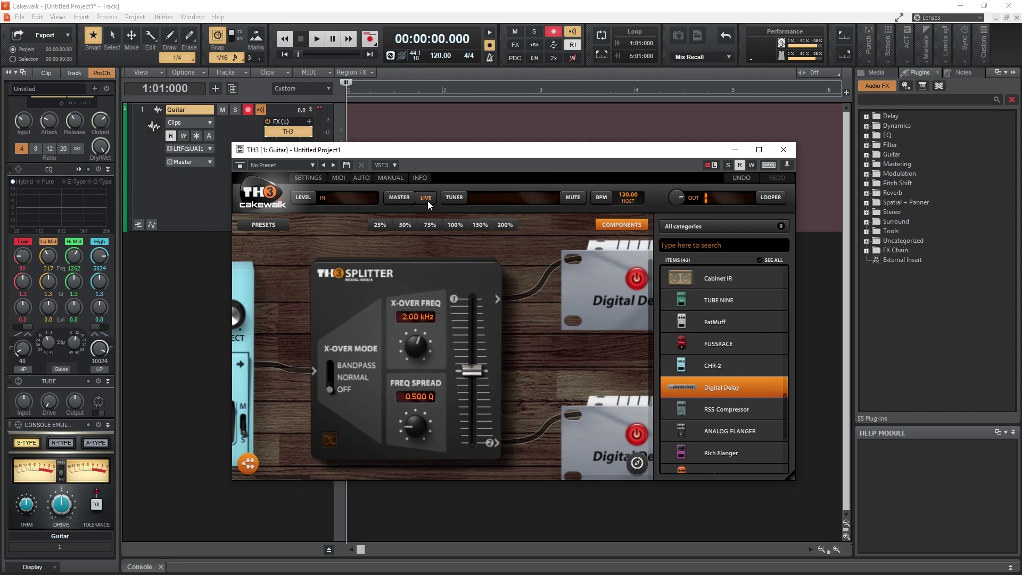
click(427, 198)
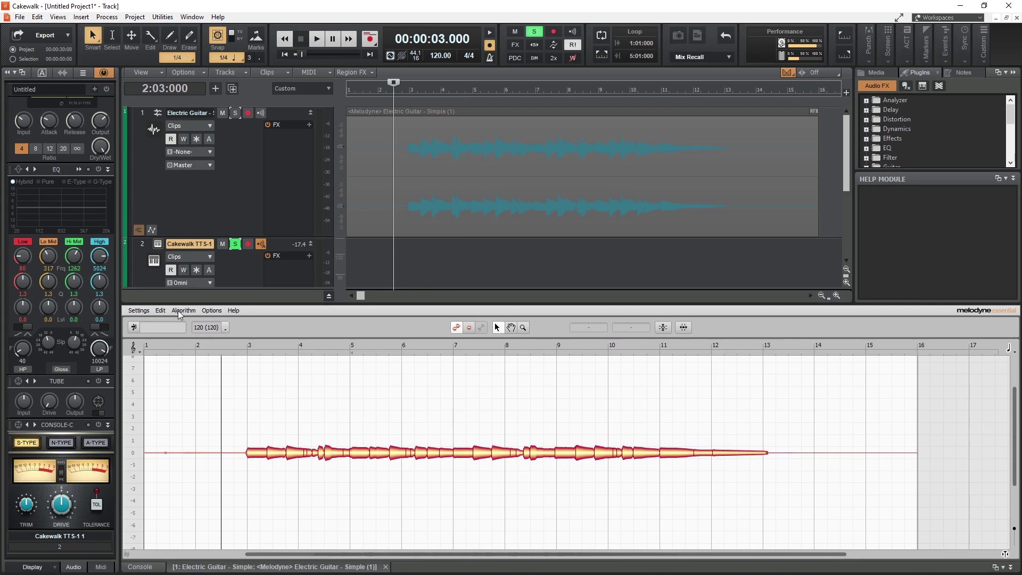
Step: Switch Melodyne's detection algorithm to Melodic, redetect the guitar notes, and close the editor
click(181, 311)
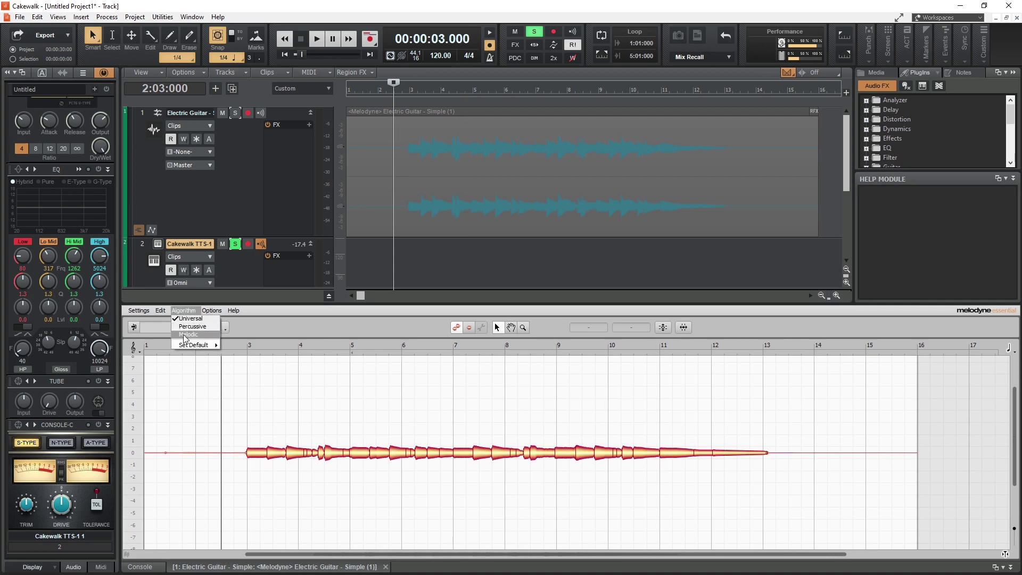
click(187, 334)
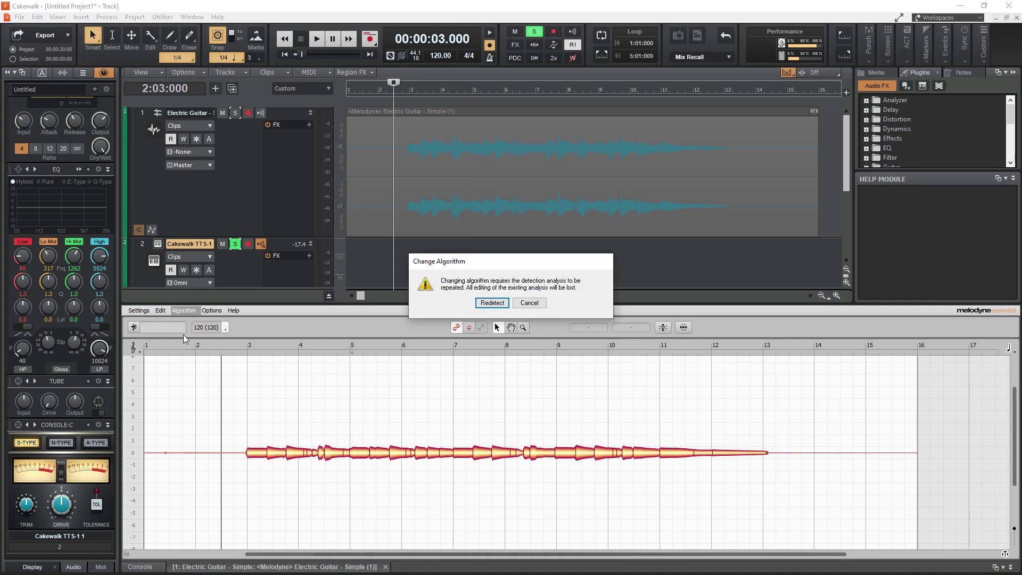
click(497, 302)
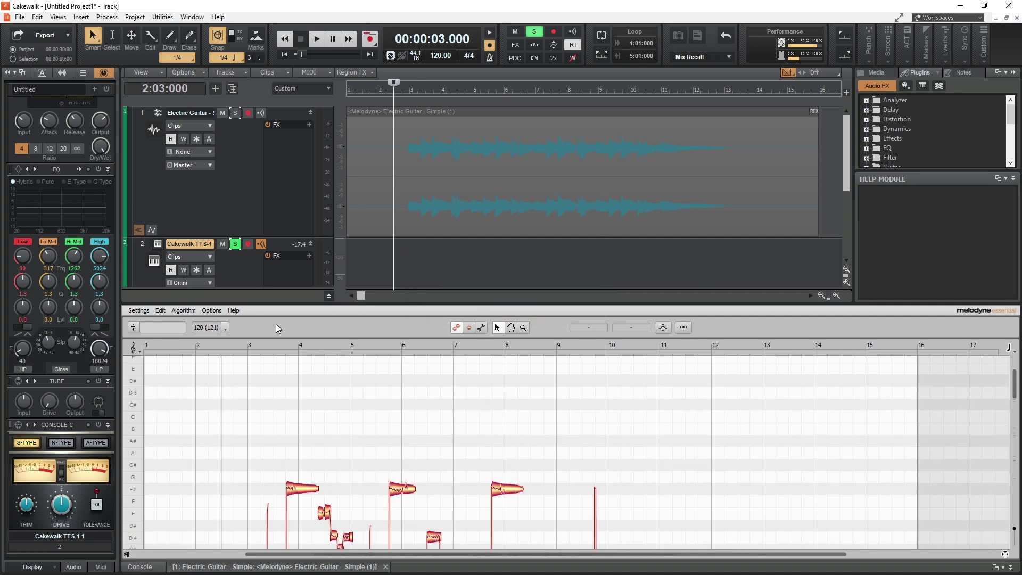
click(386, 566)
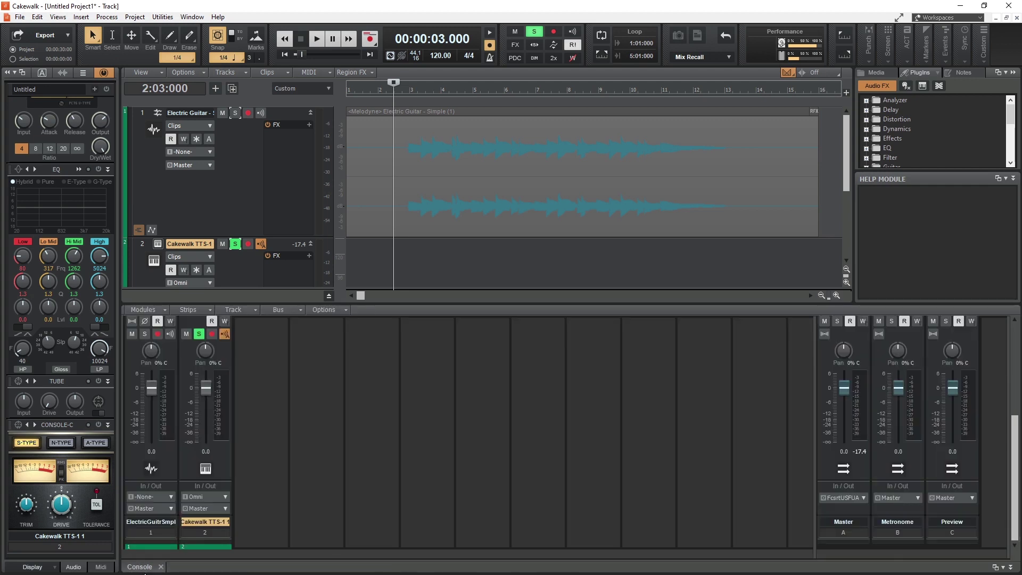
Step: Hide the console, lower GSnap's attack to 25 ms, and set it to snap to selected notes
click(160, 567)
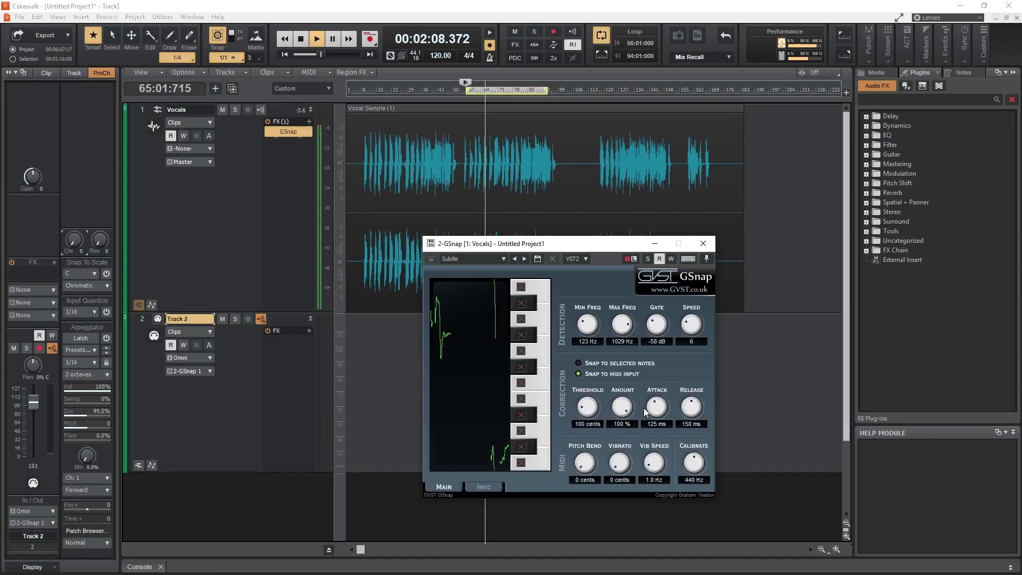
drag(644, 421, 642, 429)
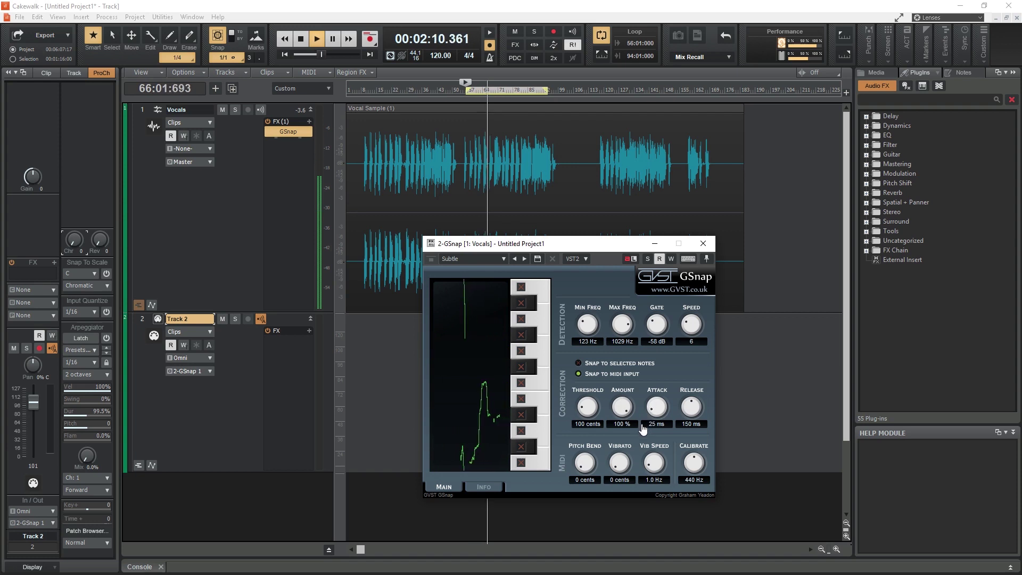
click(580, 363)
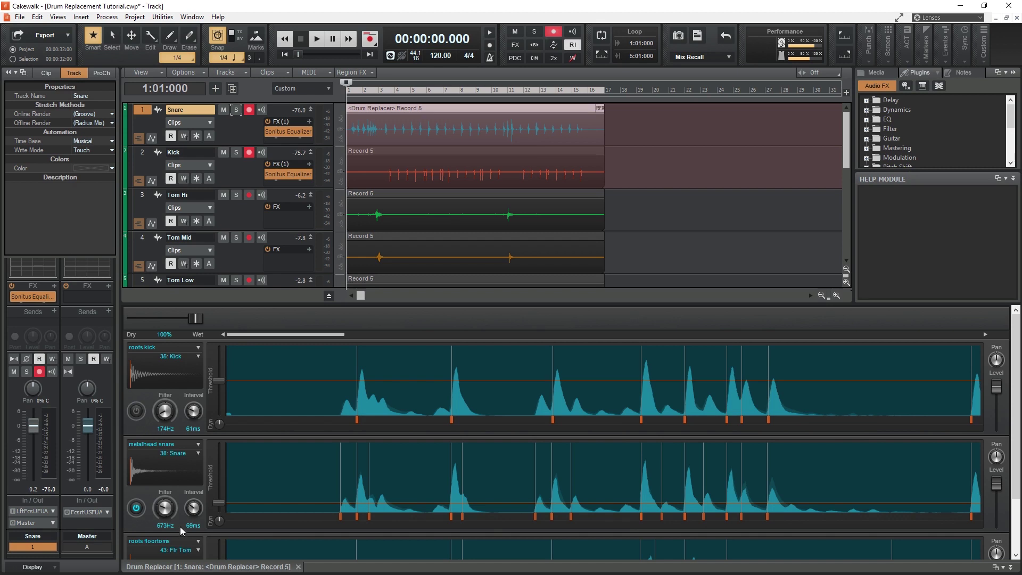
Step: Raise the snare detection threshold to drop weak hits and add a missed snare trigger by hand
scroll(185, 523, up, 2)
scroll(185, 521, up, 2)
mouse_move(217, 505)
mouse_down()
mouse_move(222, 479)
mouse_move(219, 503)
mouse_up()
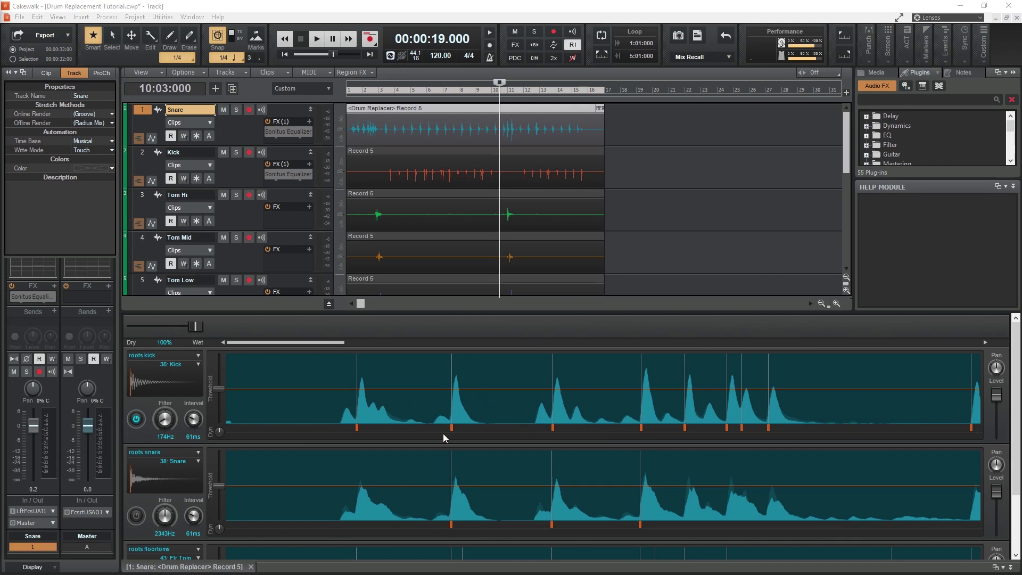
click(462, 532)
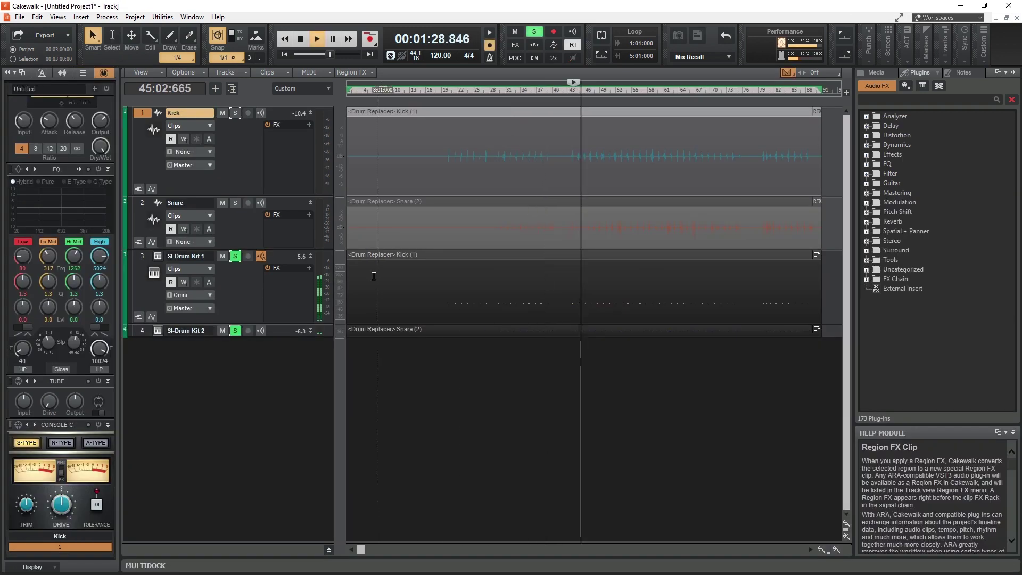
Step: Stop playback and bounce the selected kick and snare MIDI clips with Bounce to Clip(s)
key(space)
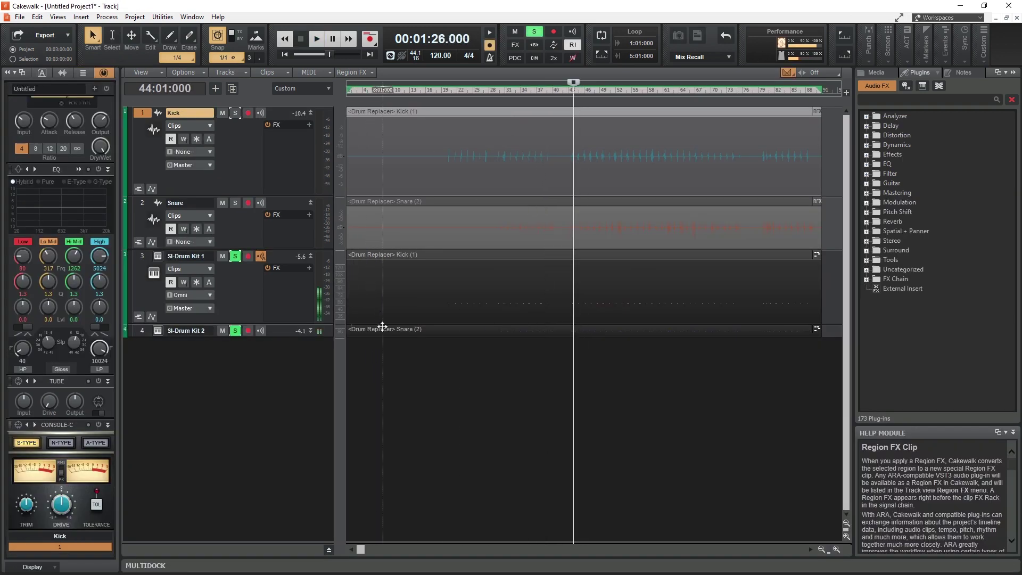
click(428, 329)
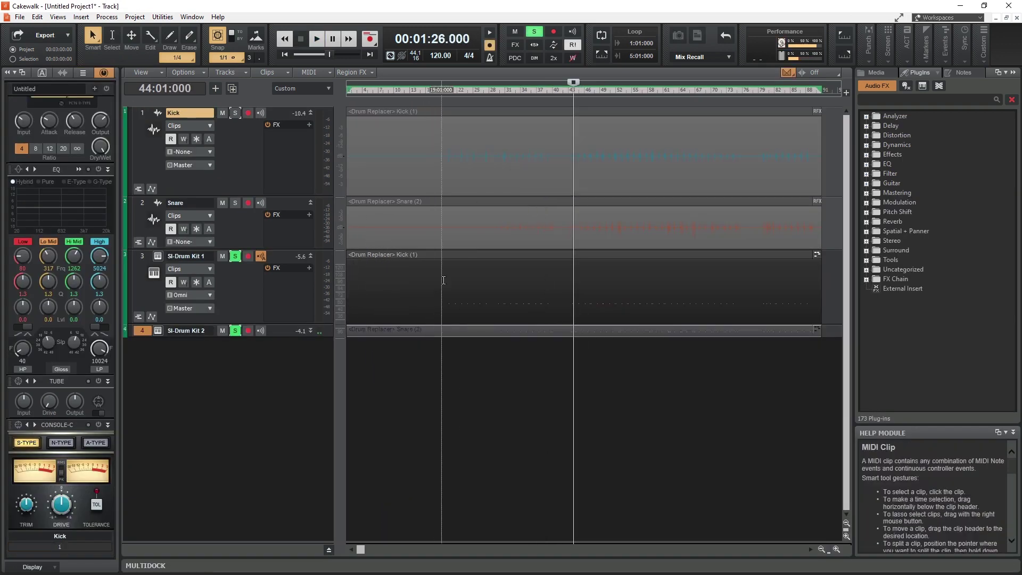
ctrl+click(453, 256)
right_click(453, 256)
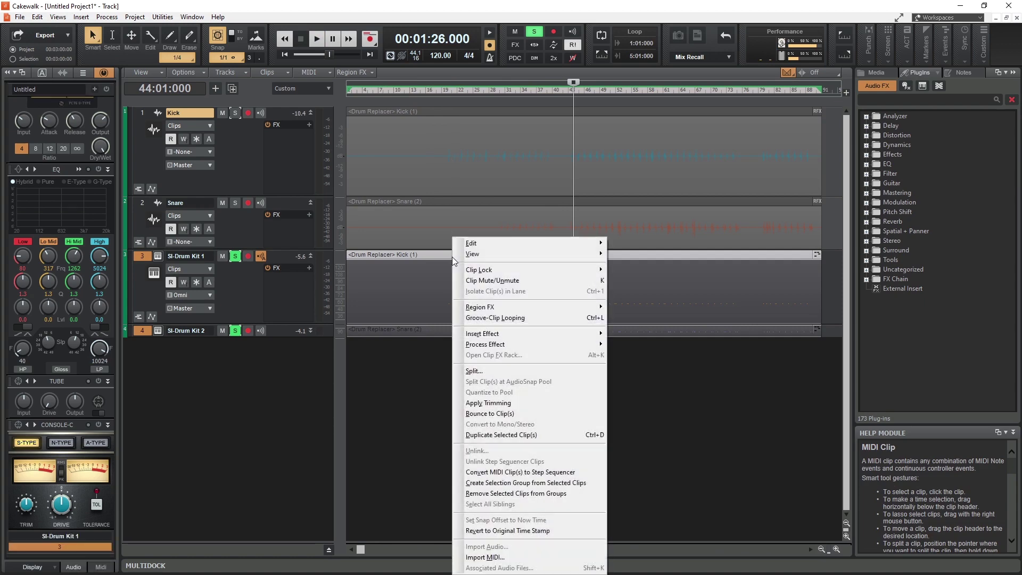
click(489, 414)
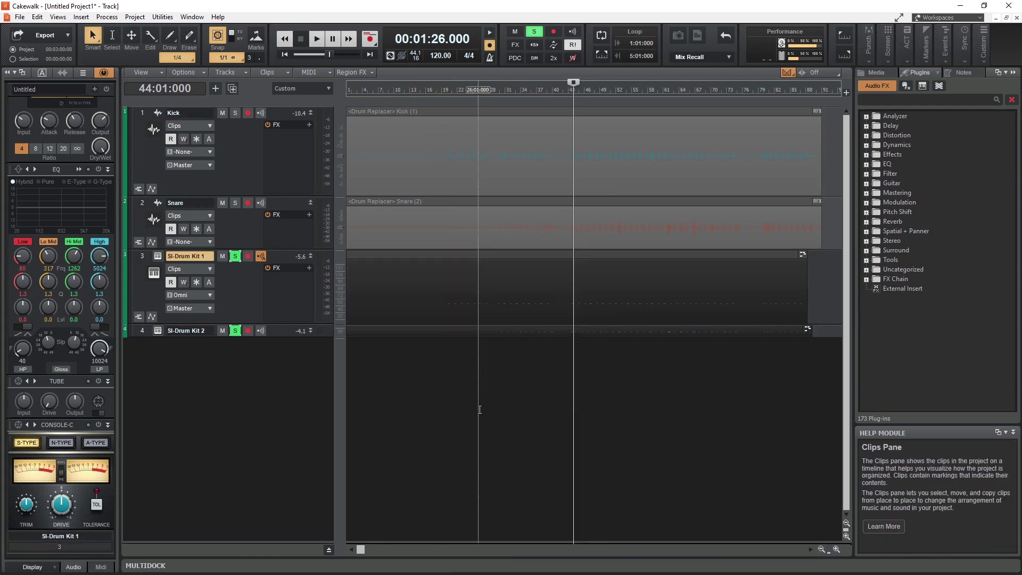
Step: Move the playhead to bar 23 and shift the kick MIDI clip later in time
click(462, 351)
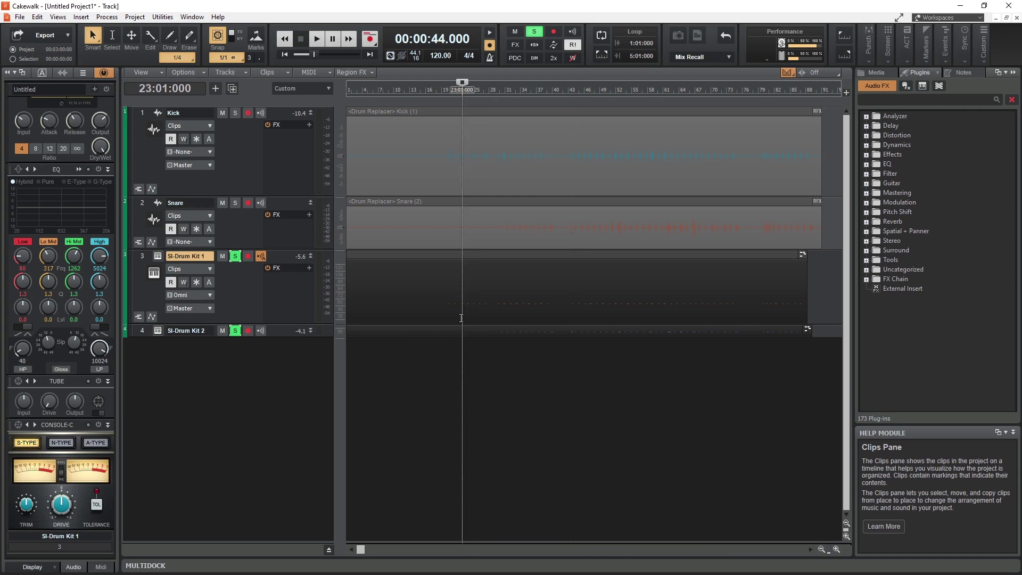
click(450, 329)
drag(489, 261, 410, 267)
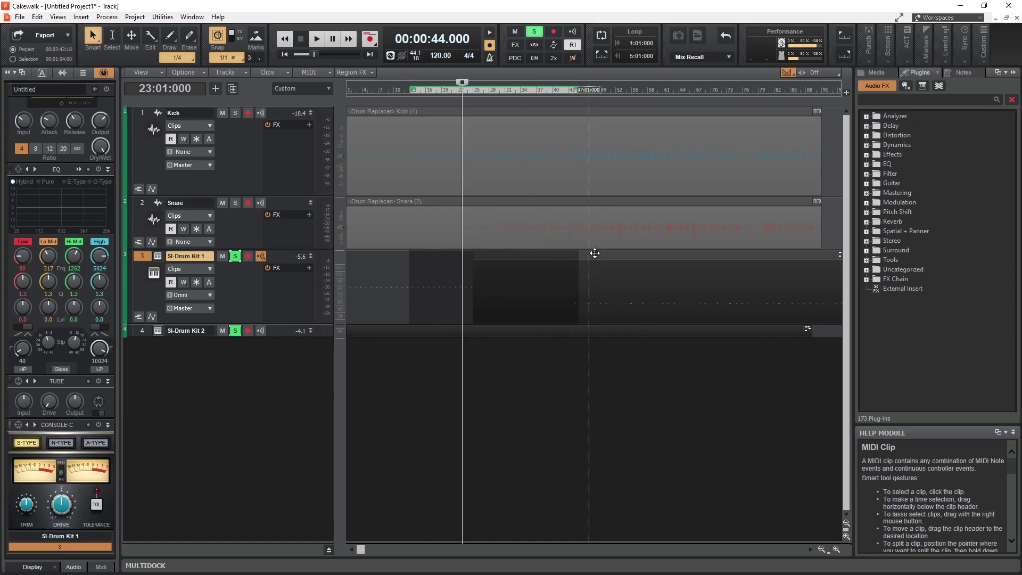